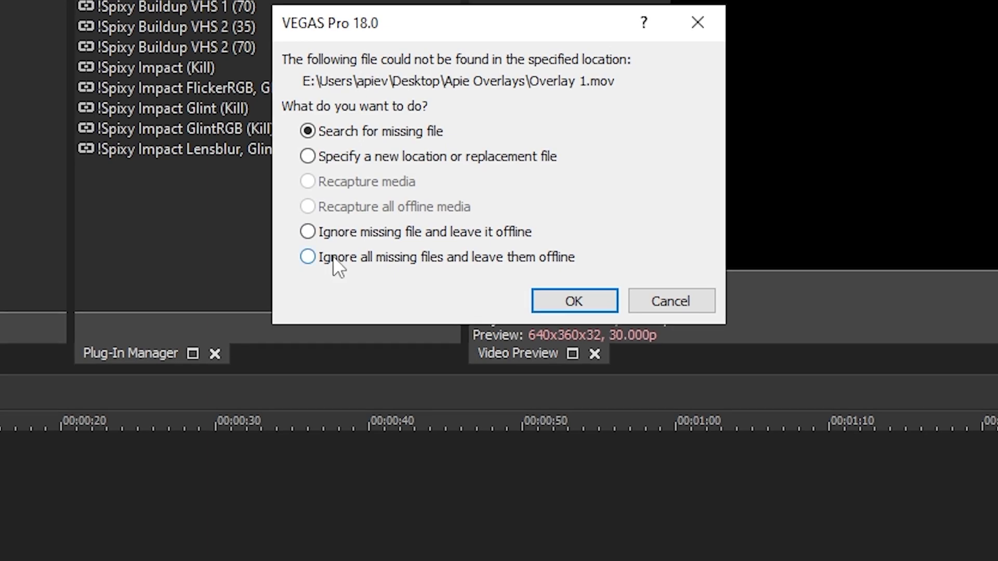
Ignore all missing media files and leave them offline to finish opening the project
click(327, 363)
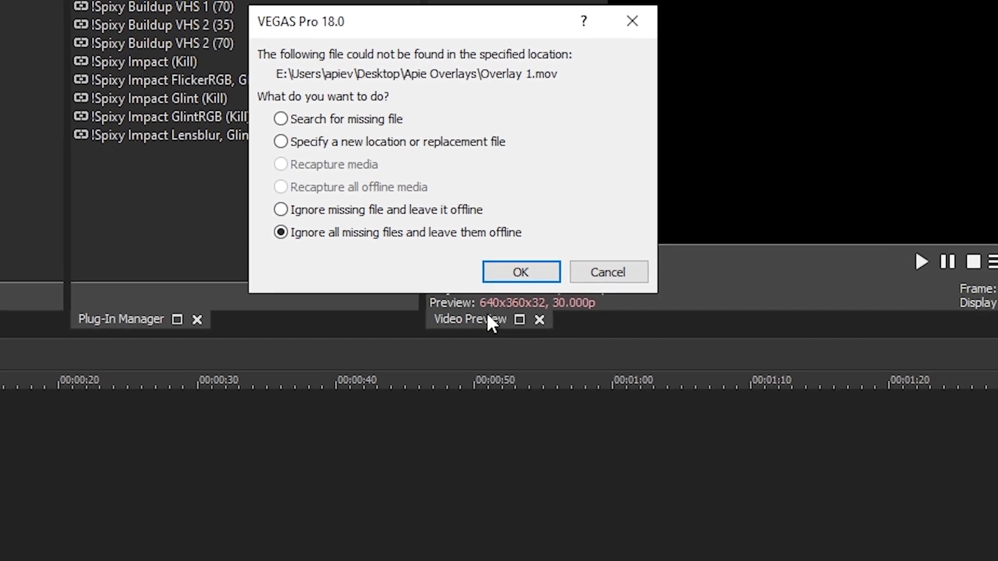
click(574, 302)
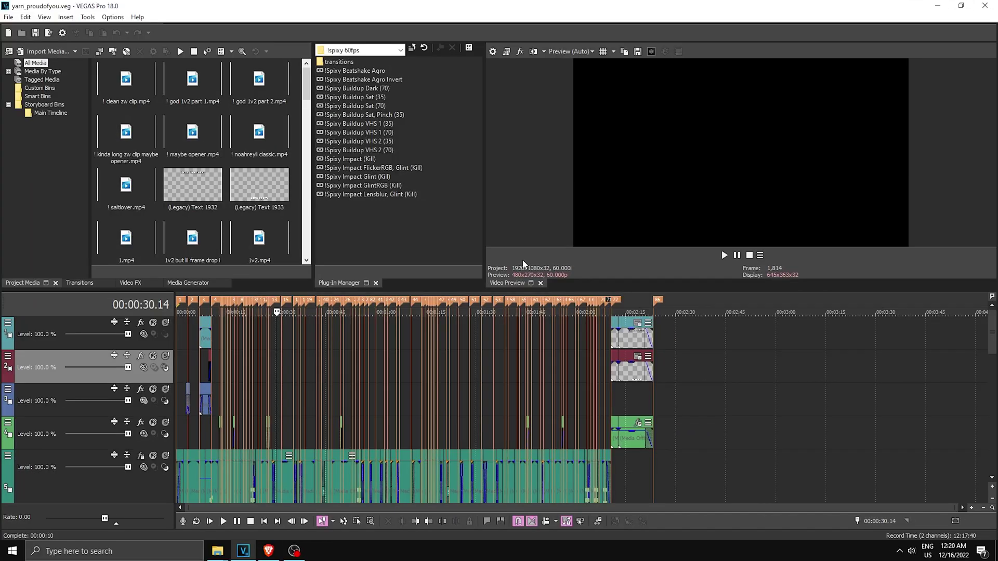
Examine the opening section of the timeline and view the project's video properties
scroll(343, 414, up, 4)
click(421, 397)
scroll(443, 402, up, 3)
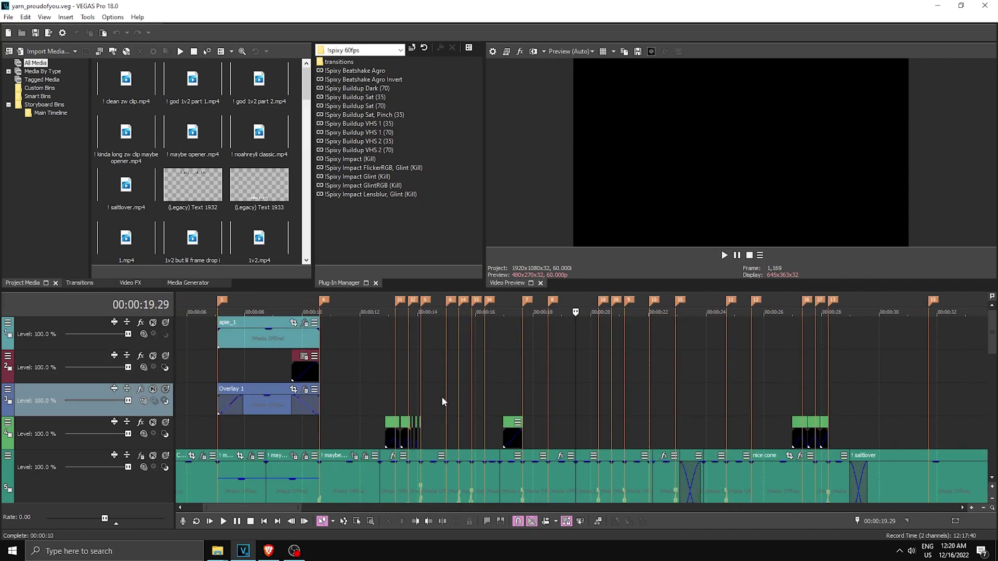
scroll(443, 402, down, 3)
key(alt+Return)
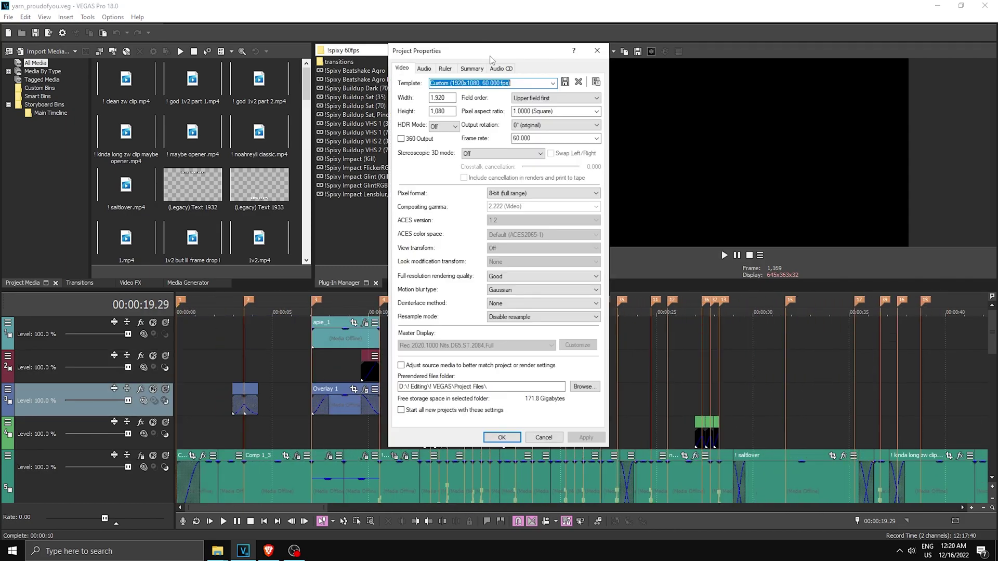
click(596, 52)
scroll(466, 349, down, 3)
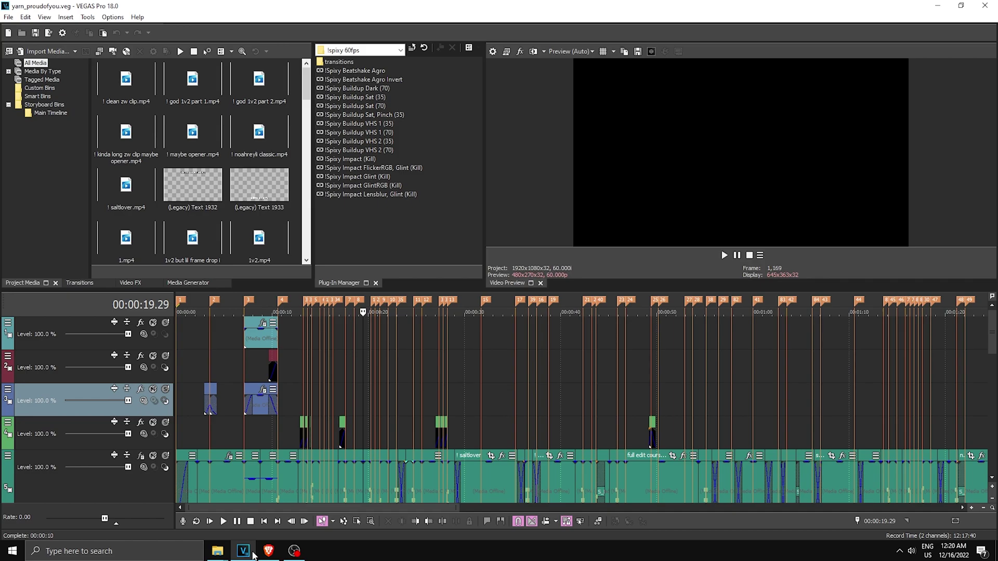
Switch to the Brave browser and seek the paused "Proud of you" YouTube video to the kill shot at 0:14
click(238, 517)
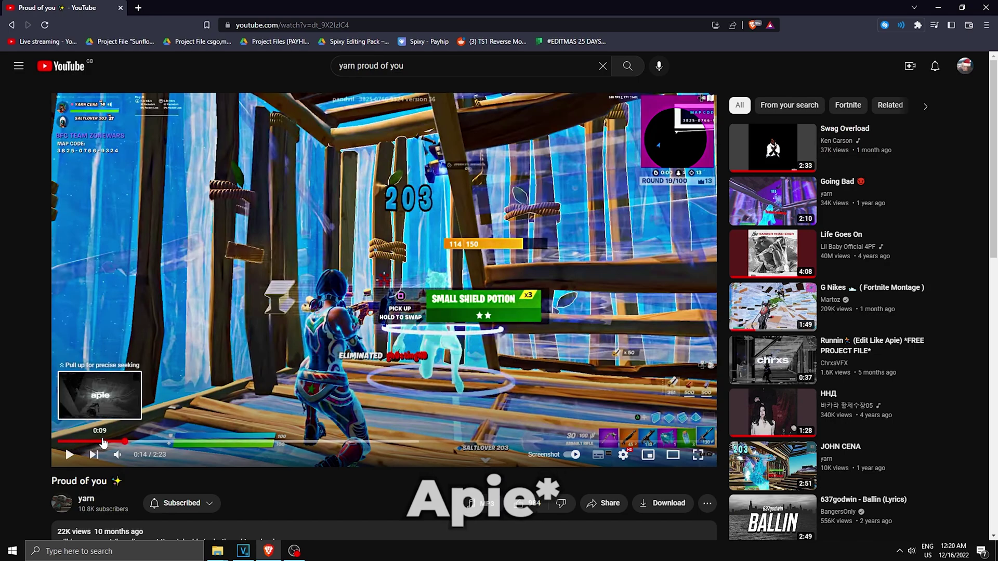
click(242, 551)
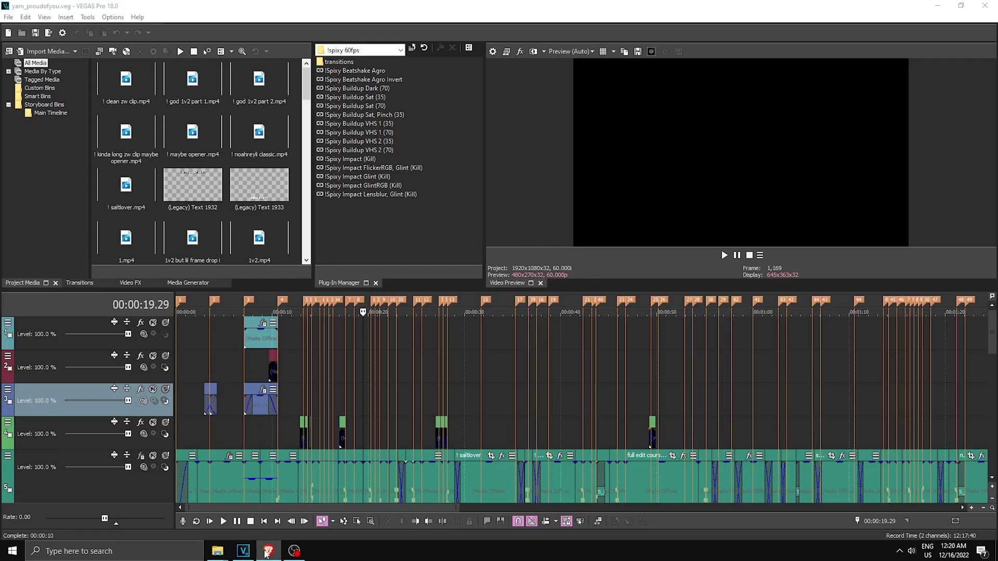
click(267, 551)
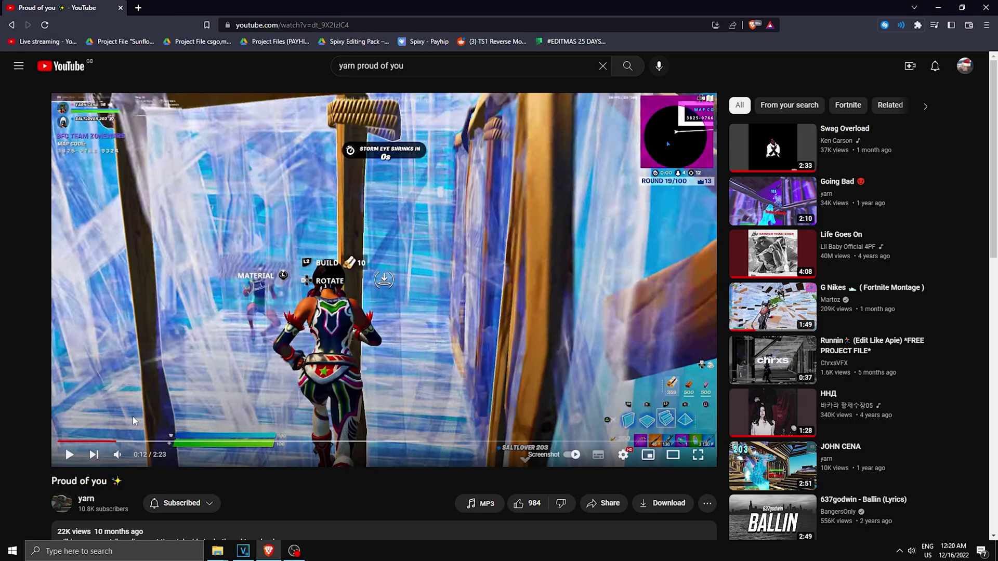
drag(132, 441, 123, 445)
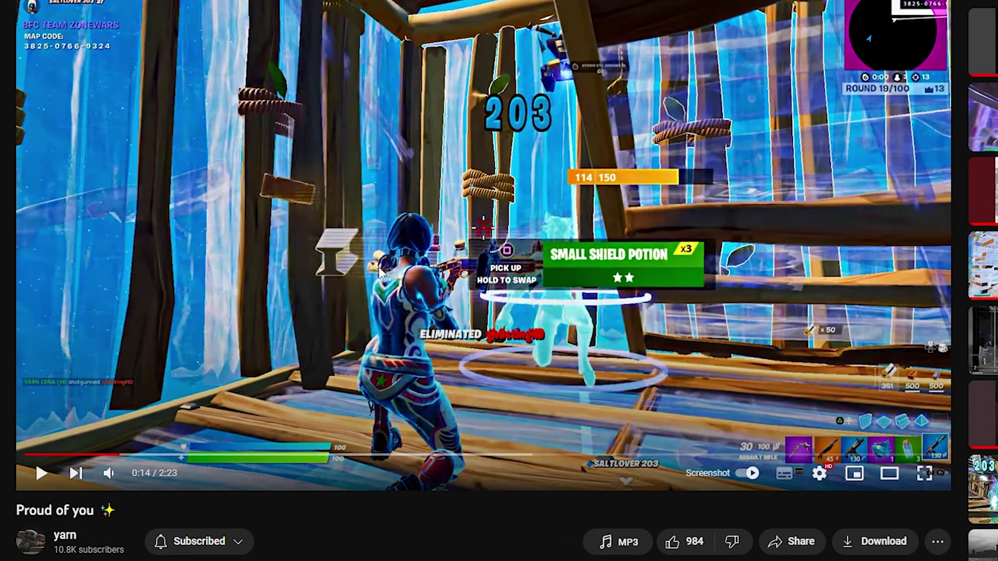
Return to VEGAS Pro, place the playhead on marker 5 at 00:00:14.07 and compare that spot with the kill in the YouTube video
click(243, 551)
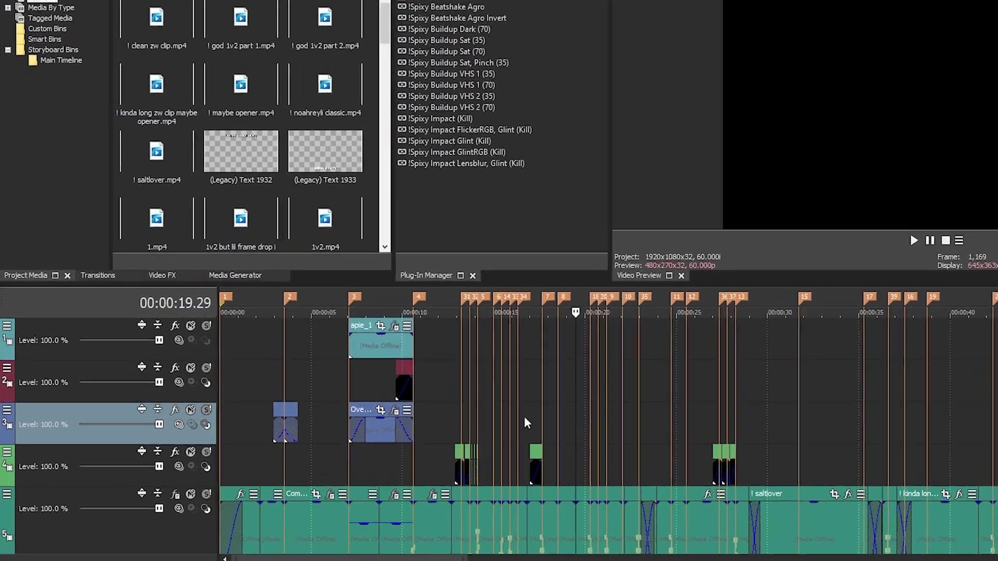
click(389, 374)
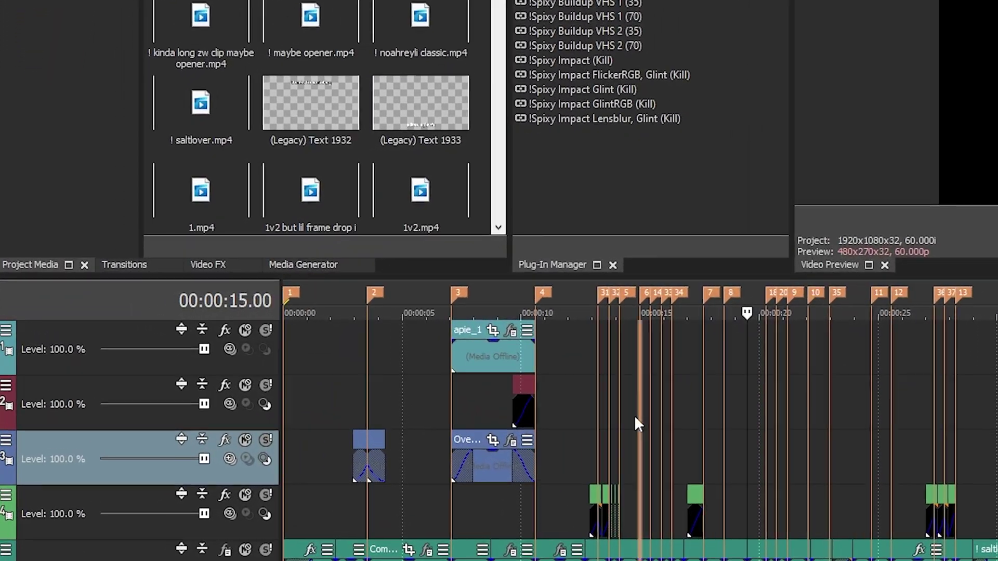
click(465, 368)
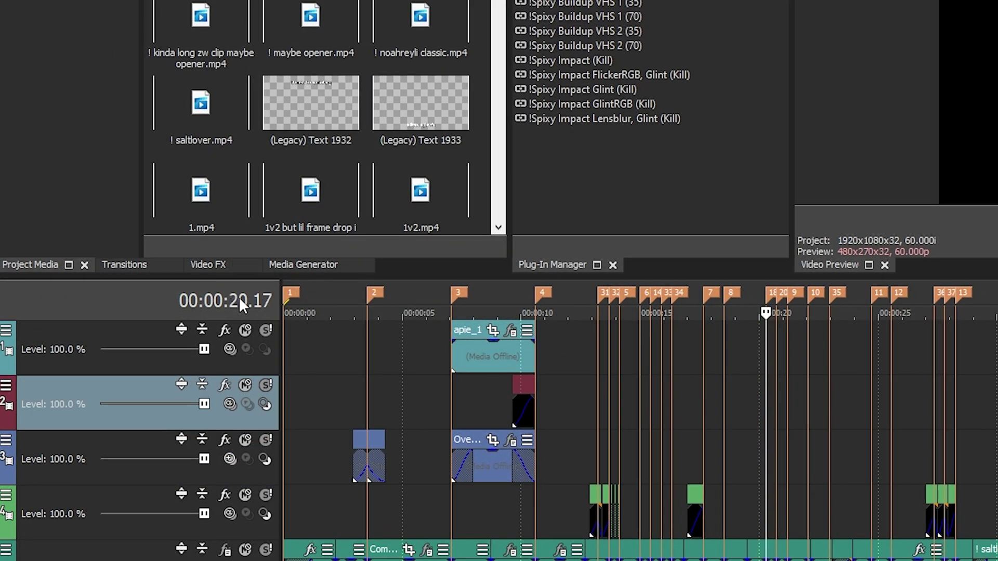
click(618, 413)
scroll(706, 416, up, 4)
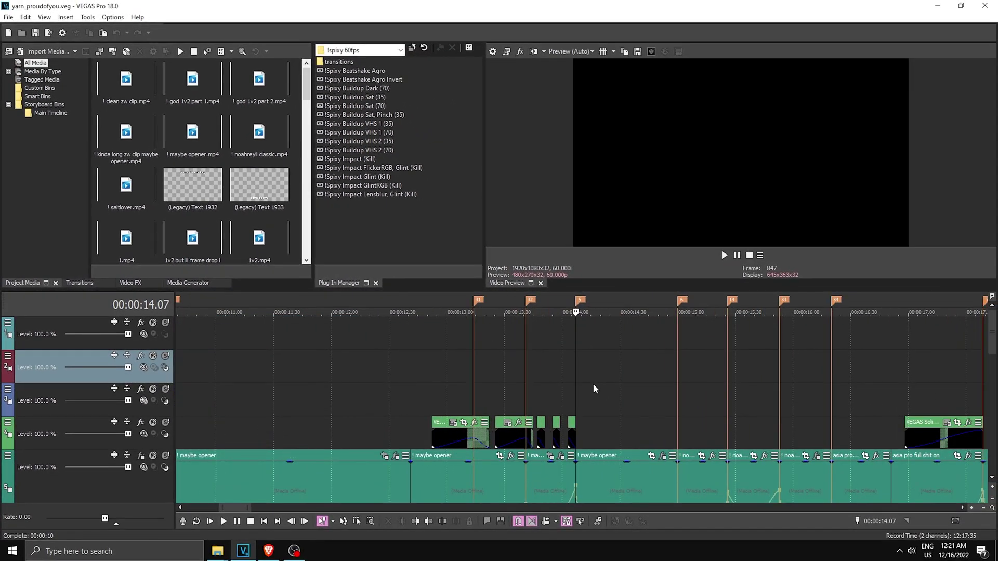
scroll(668, 427, down, 2)
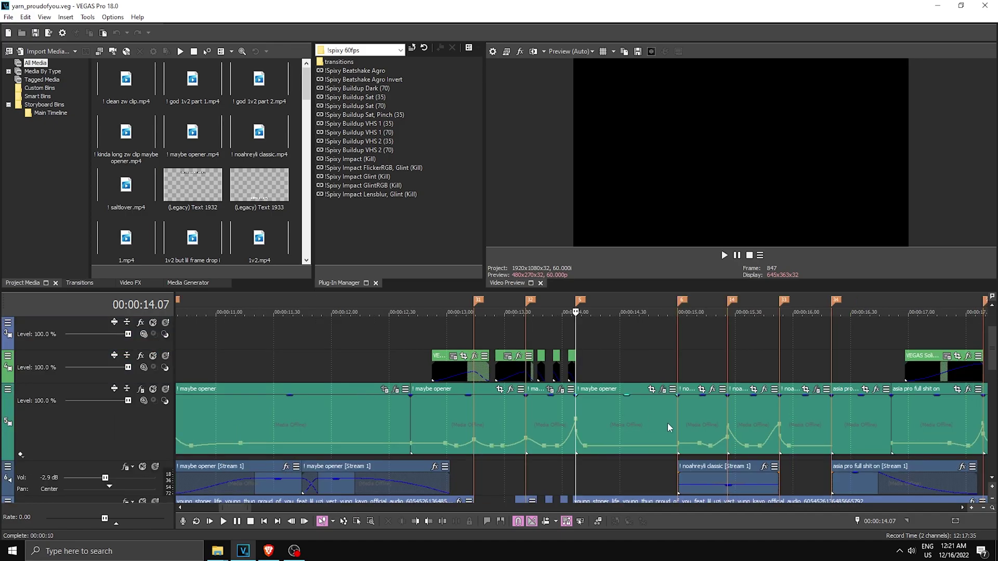
scroll(629, 410, up, 2)
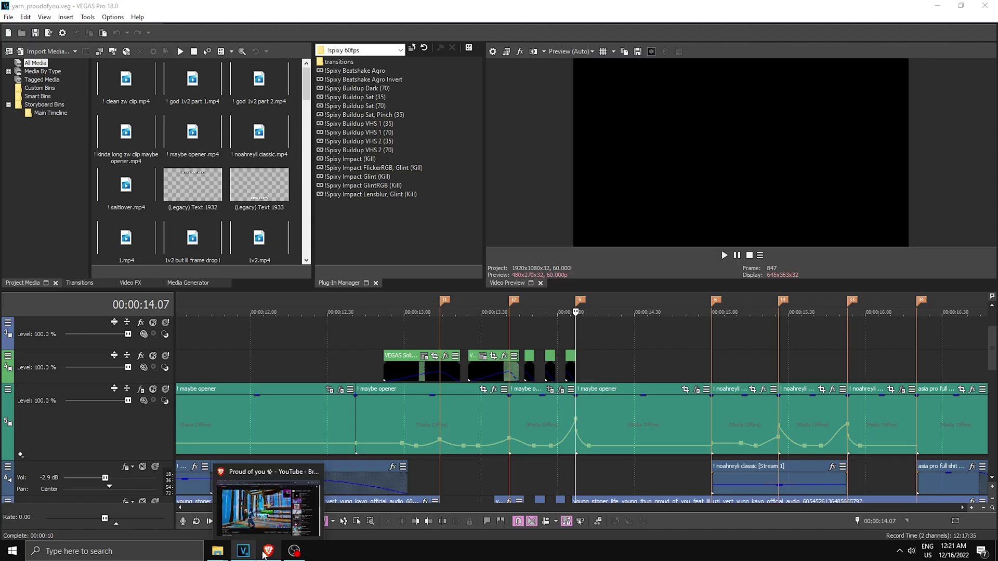
click(265, 553)
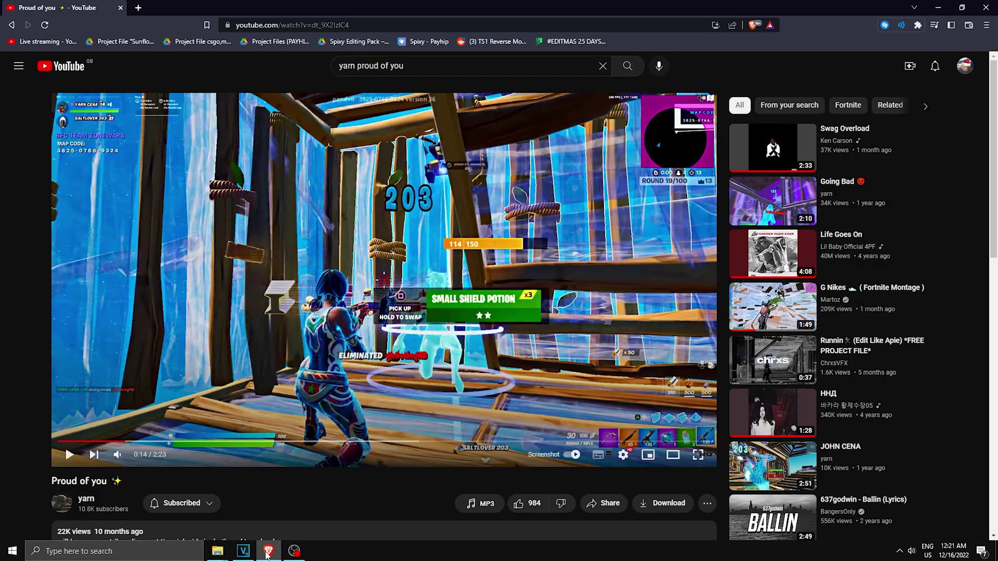
click(265, 554)
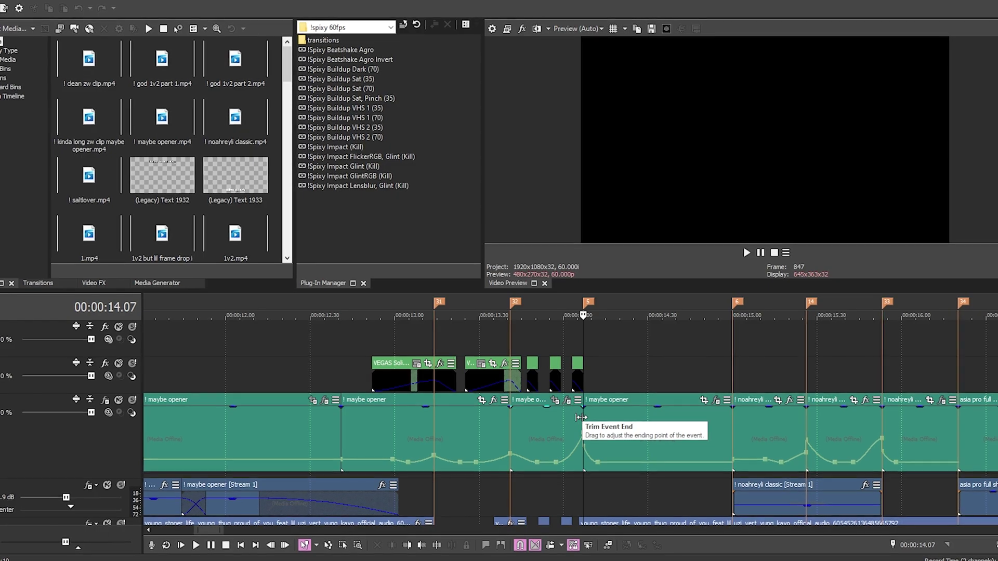
Reduce the height of the main gameplay video track and insert a new video track above it
scroll(572, 415, down, 3)
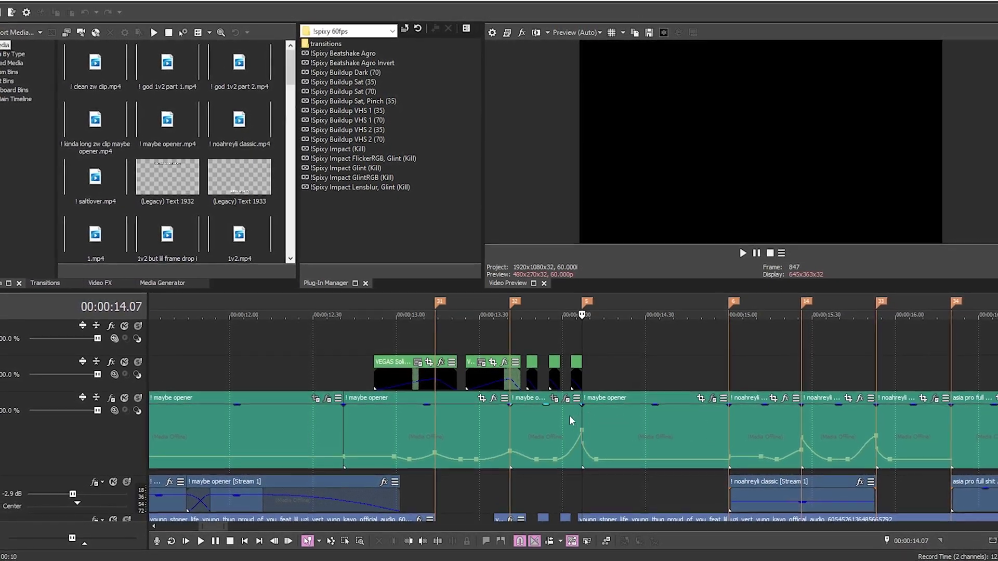
drag(99, 473, 105, 433)
right_click(63, 403)
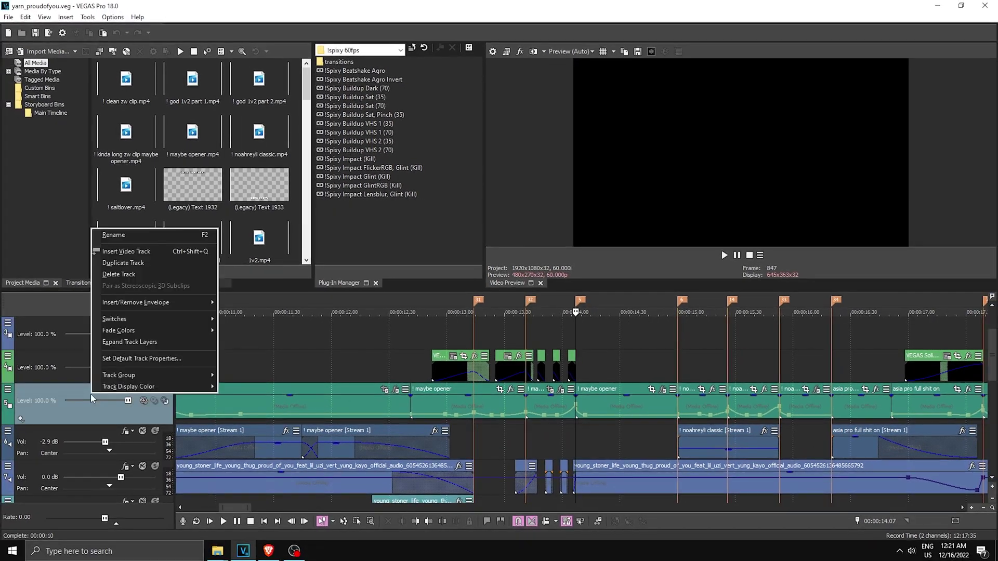
click(126, 251)
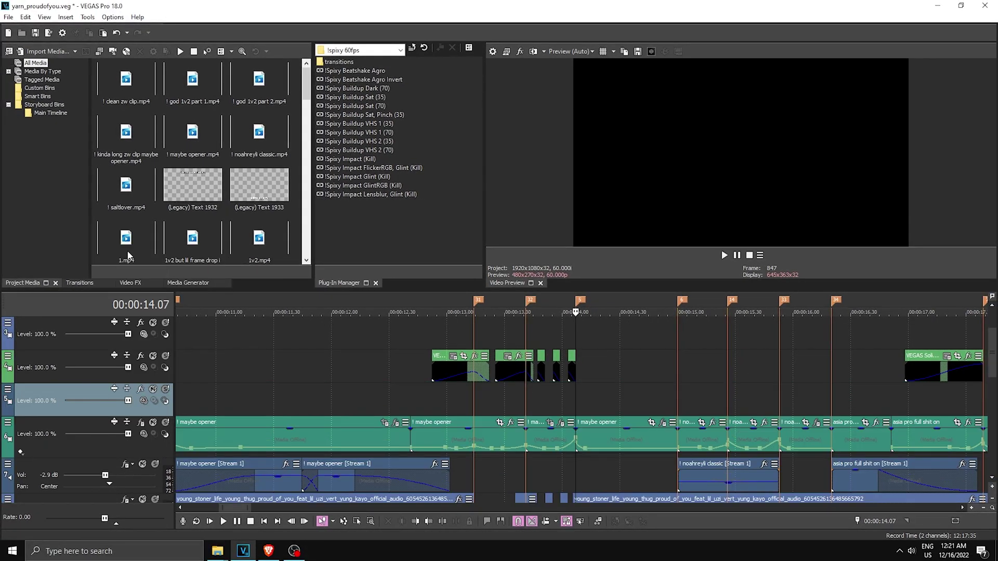
scroll(473, 445, down, 3)
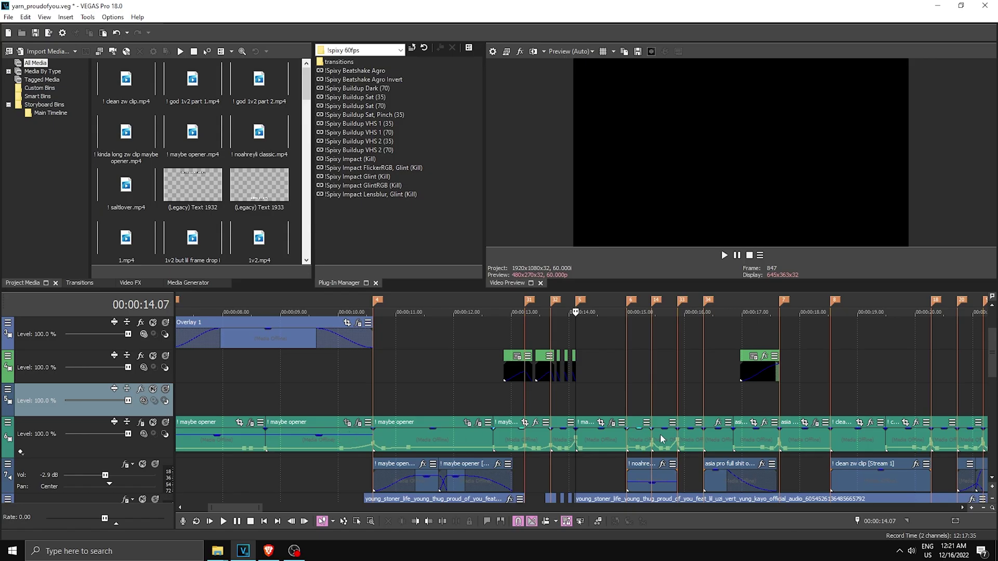
Add the opener ig clip from the file explorer to the new video track and align its kill shot with 00:00:14.07
key(alt+Tab)
drag(448, 276, 503, 411)
drag(564, 410, 197, 415)
scroll(198, 414, down, 3)
mouse_move(506, 405)
mouse_down()
mouse_move(177, 408)
mouse_move(522, 410)
mouse_up()
scroll(628, 414, up, 3)
scroll(408, 414, down, 3)
drag(628, 414, 369, 411)
scroll(523, 411, up, 4)
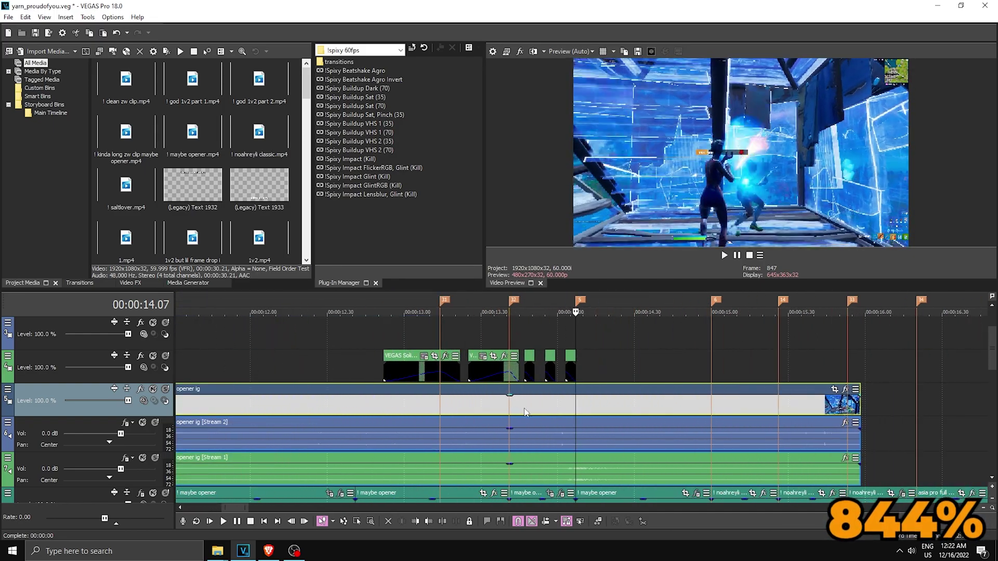
scroll(523, 411, down, 5)
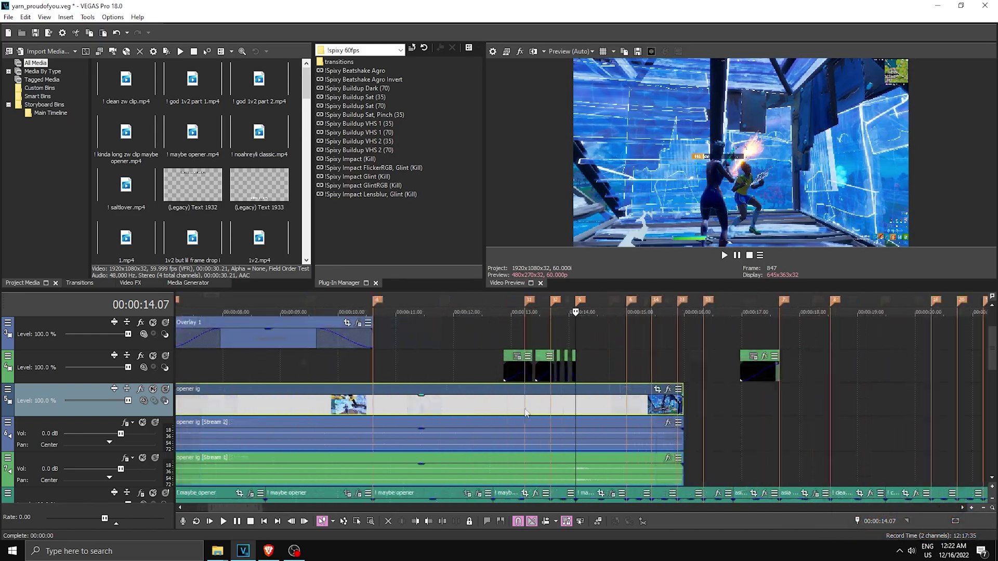
Trim the start of the opener ig clip to marker 3 at 00:00:07.04
click(307, 362)
scroll(428, 401, up, 3)
scroll(450, 418, down, 3)
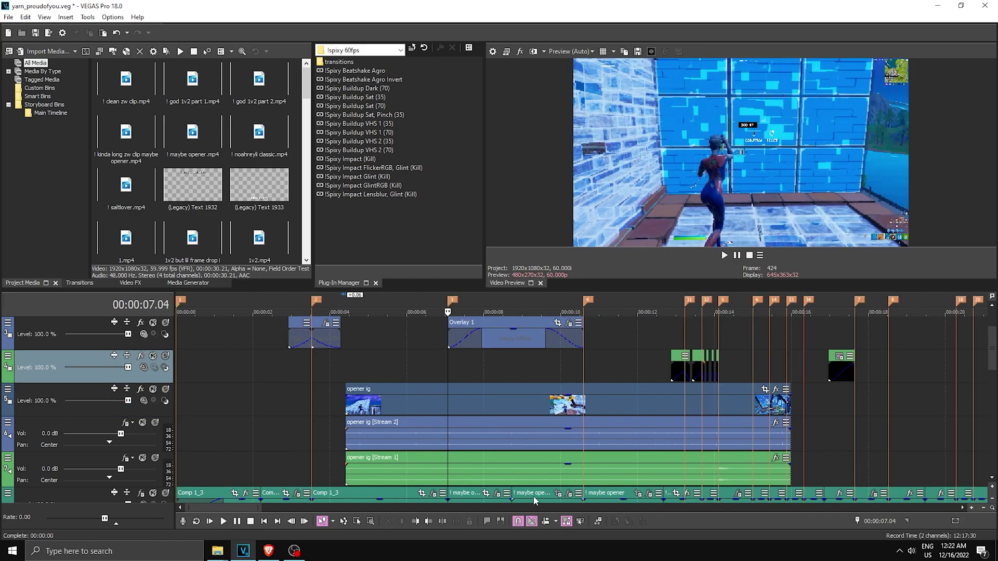
scroll(365, 429, up, 2)
drag(371, 405, 576, 405)
scroll(993, 366, down, 3)
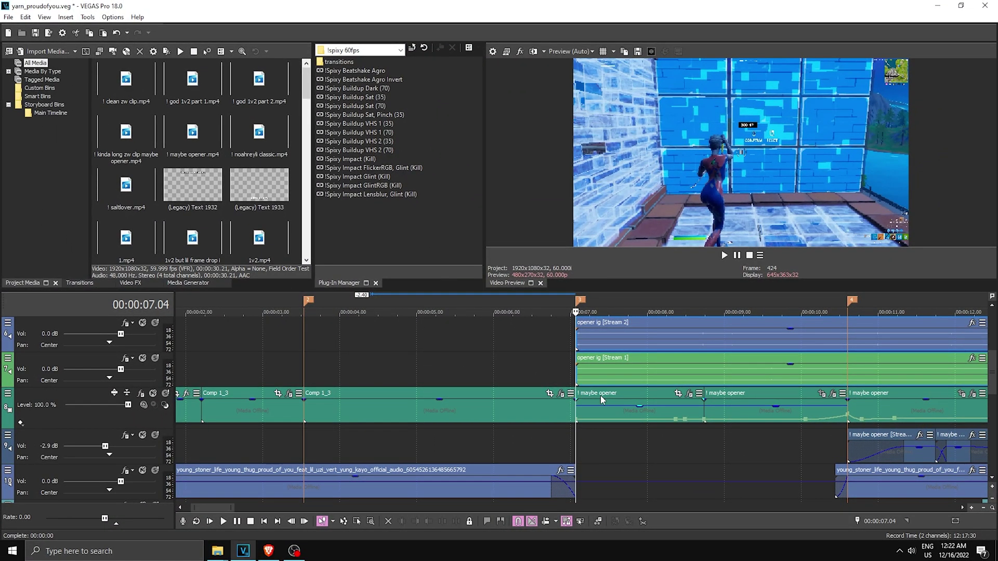
Split the opener ig clip at 00:00:08.44, matching the first cut between the maybe opener events below
scroll(600, 394, down, 3)
click(477, 372)
drag(992, 380, 991, 373)
scroll(609, 405, up, 3)
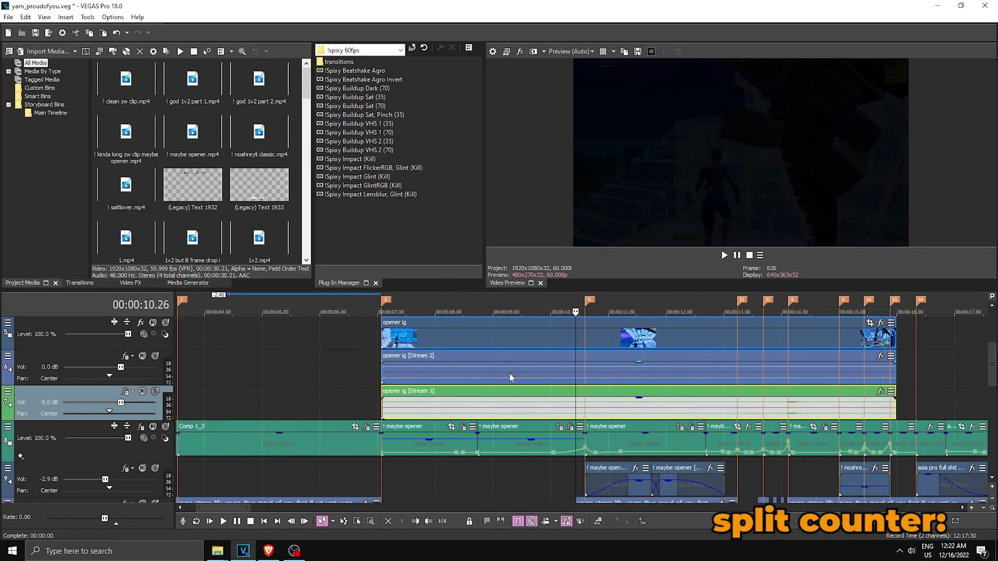
click(477, 337)
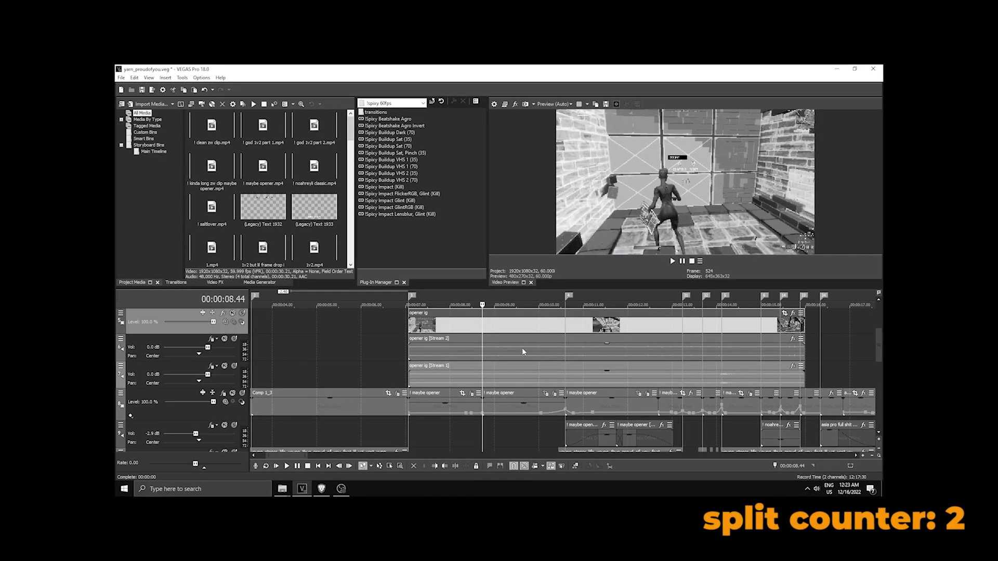
scroll(541, 369, up, 3)
click(577, 444)
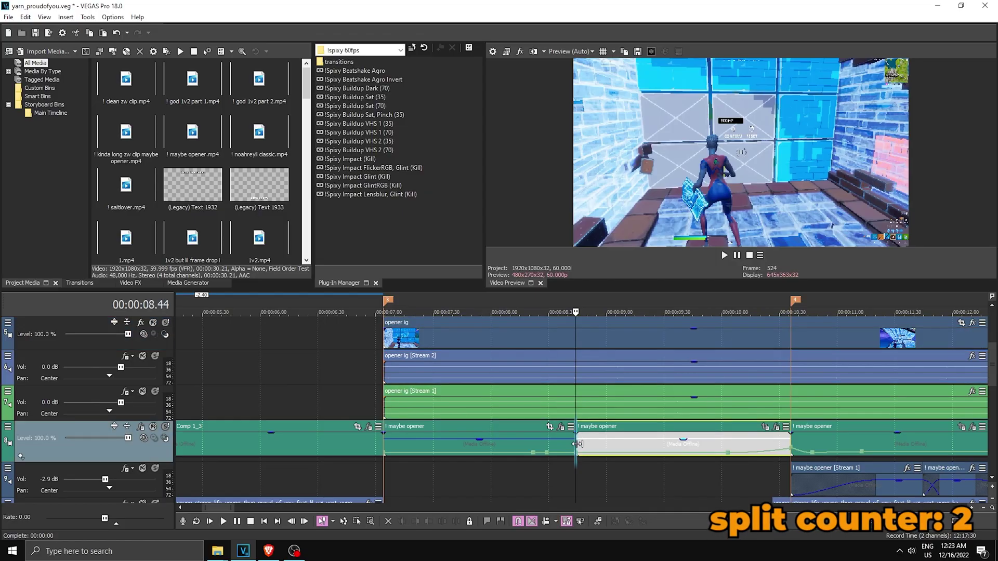
mouse_move(577, 444)
mouse_down()
mouse_move(585, 444)
mouse_move(575, 444)
mouse_up()
click(575, 340)
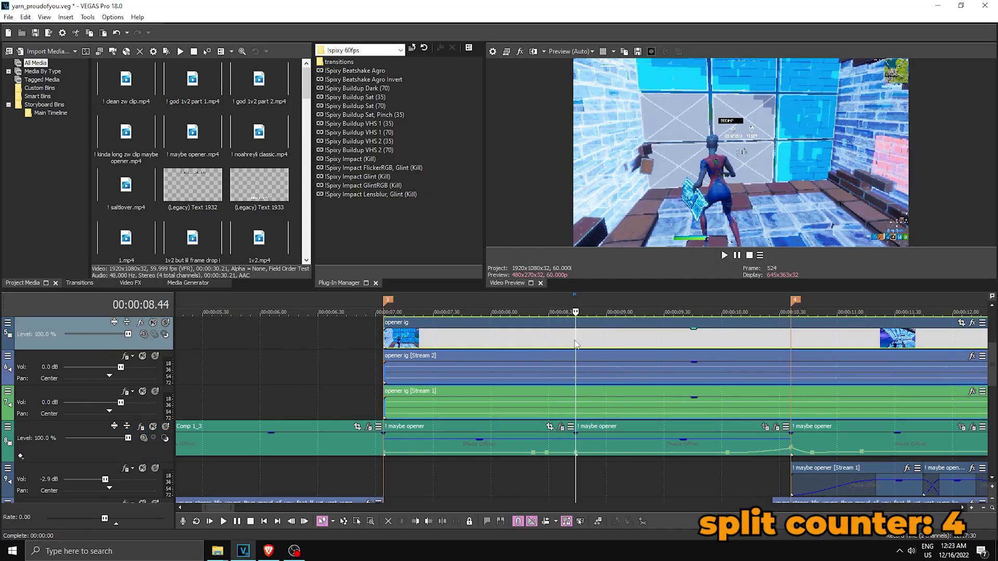
key(s)
Split the opener ig clip at 00:00:10.36 and 00:00:12.41 to match the cuts of the original maybe opener events
click(791, 351)
key(s)
scroll(795, 363, down, 2)
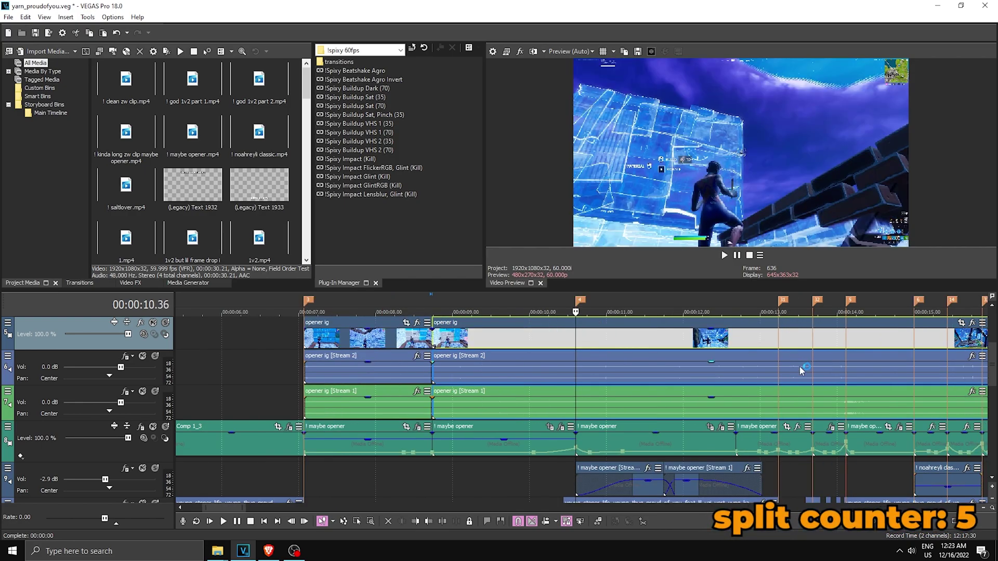
click(735, 441)
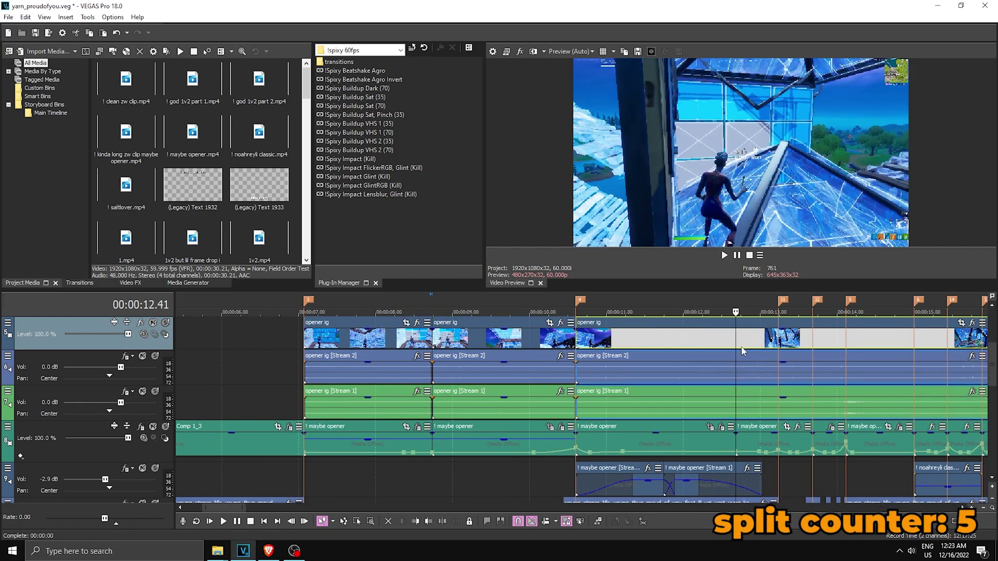
key(s)
Split the opener ig clip at marker 5 (00:00:14.07) and at marker 32 (00:00:13.41)
click(845, 345)
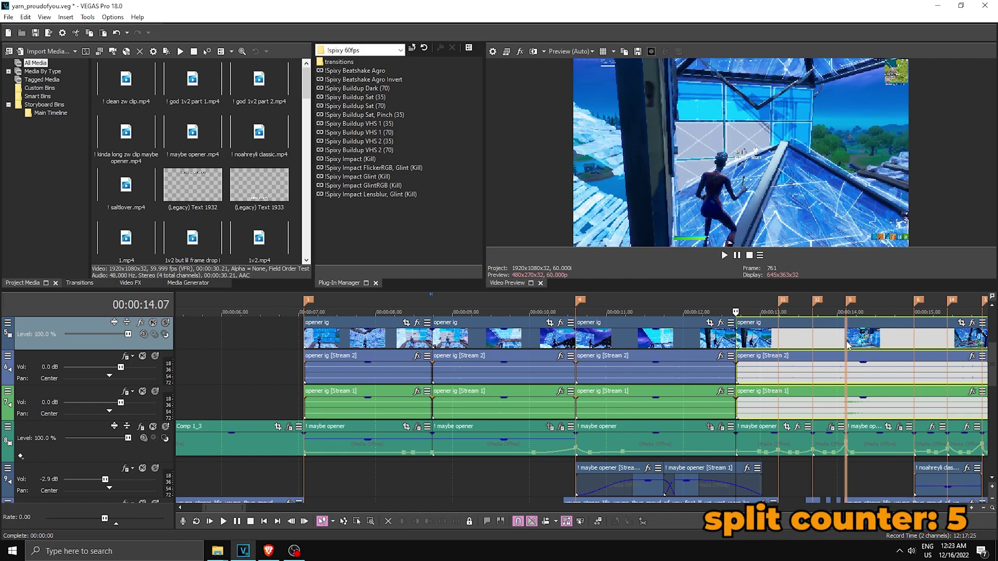
scroll(872, 389, up, 2)
key(s)
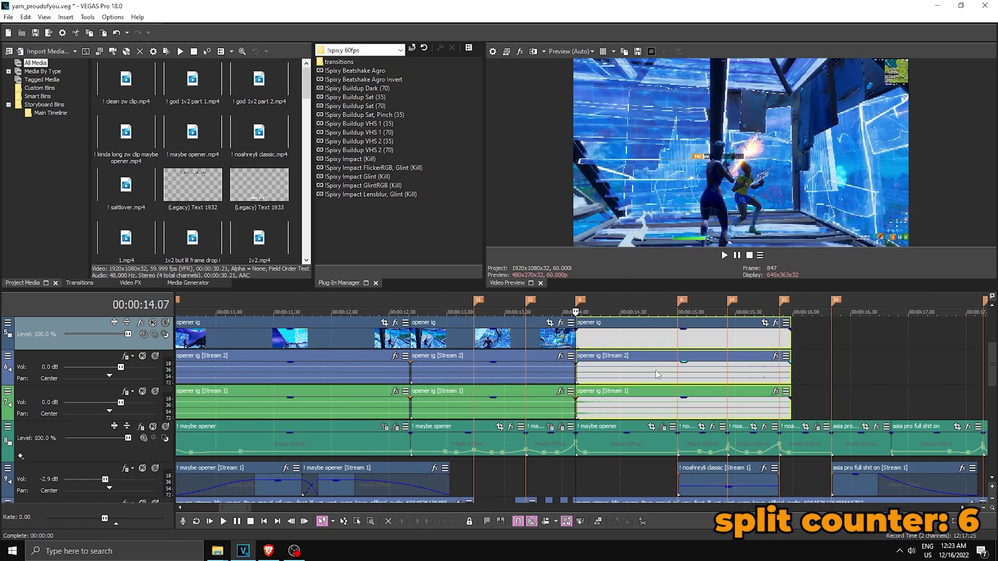
click(529, 339)
key(s)
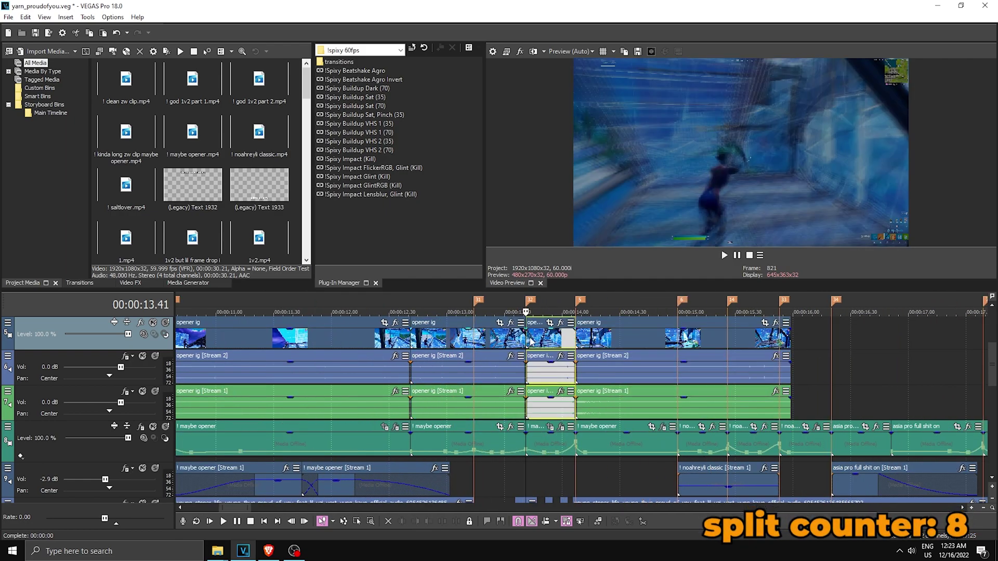
scroll(530, 340, down, 2)
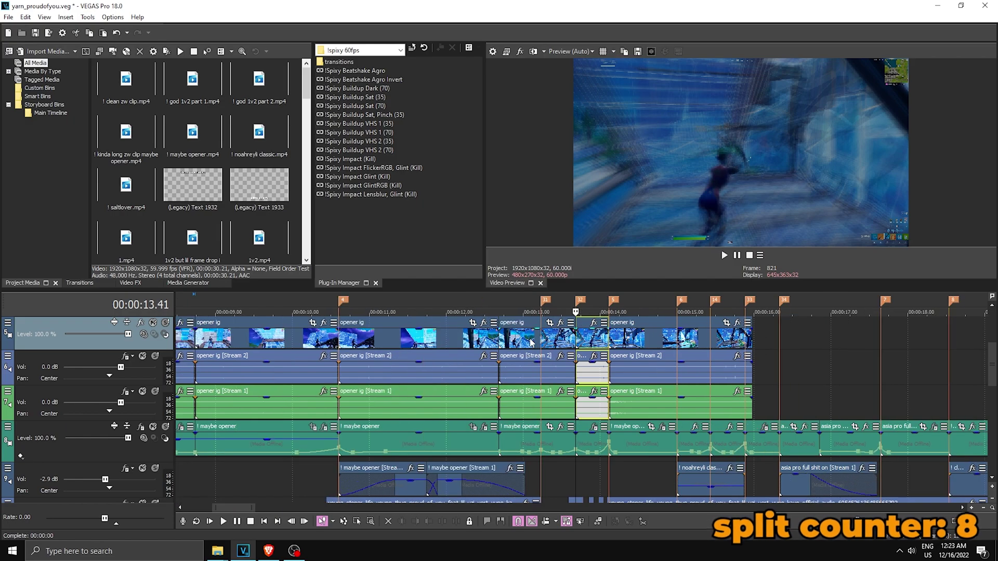
Trim the end of the last opener ig event to marker 6, matching the end of the maybe opener event below
click(654, 341)
scroll(798, 346, up, 3)
drag(883, 341, 657, 342)
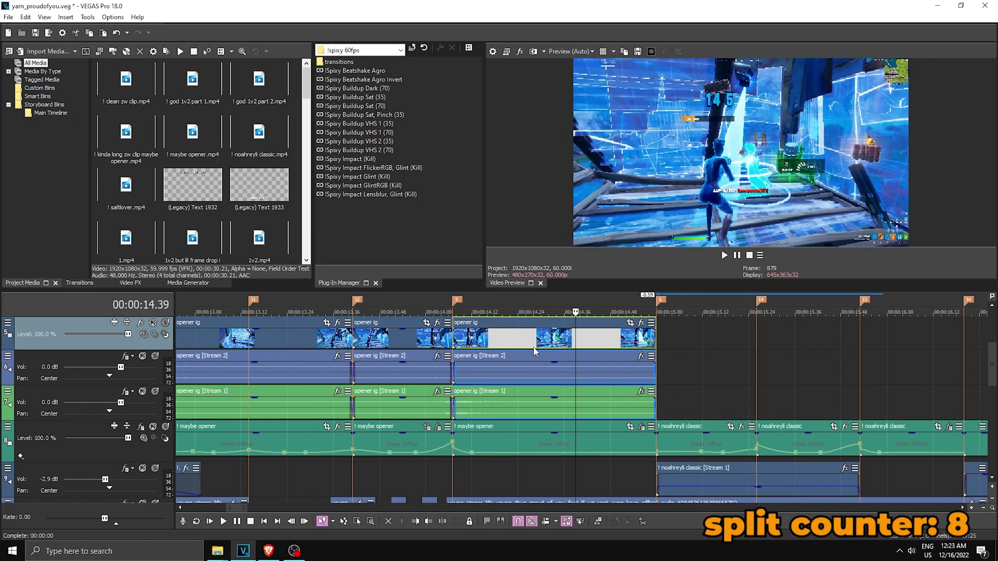
Copy the first maybe opener event and paste its event attributes onto the first opener ig event above it
scroll(382, 357, down, 3)
click(290, 341)
scroll(457, 373, up, 2)
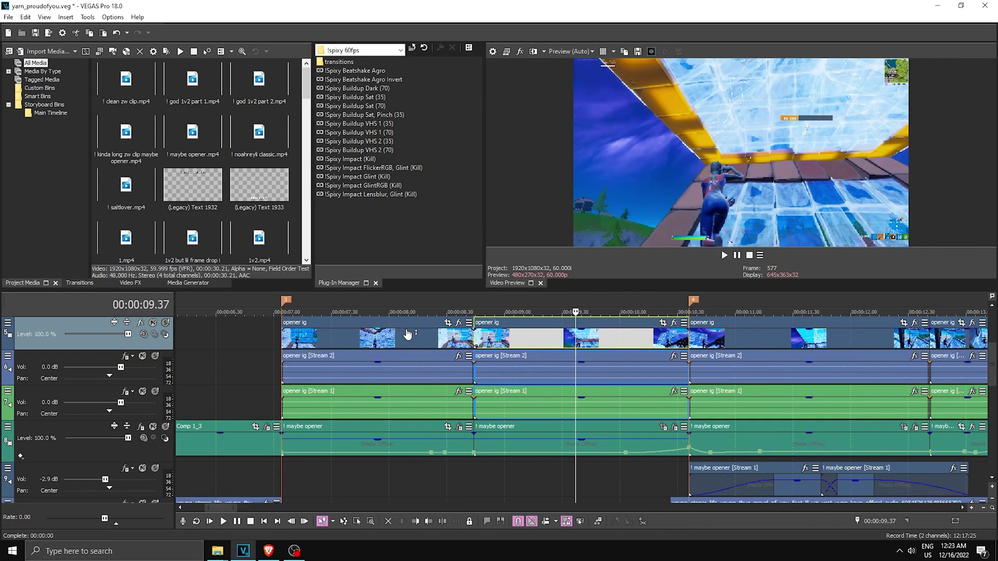
drag(404, 329, 408, 338)
drag(525, 334, 524, 341)
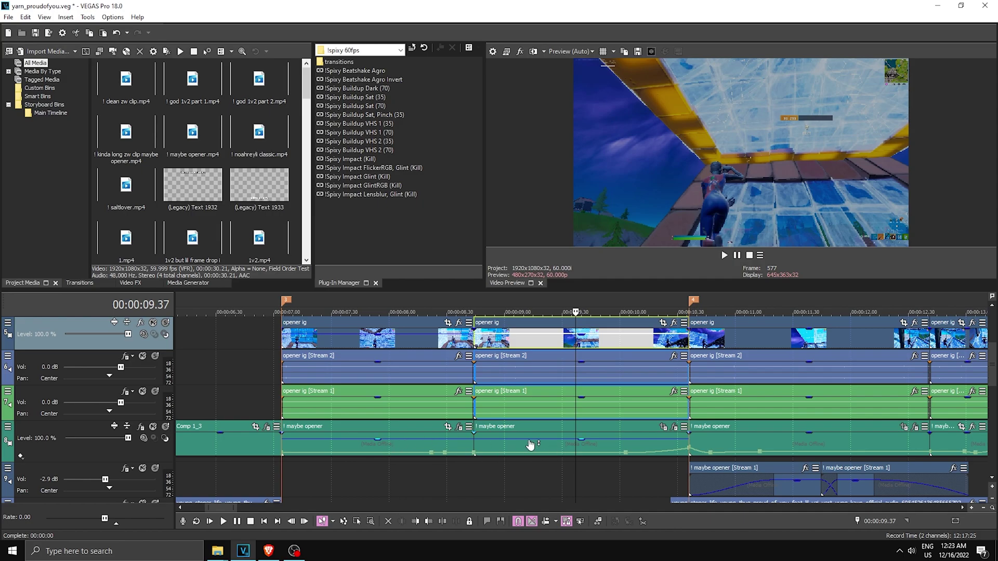
click(389, 427)
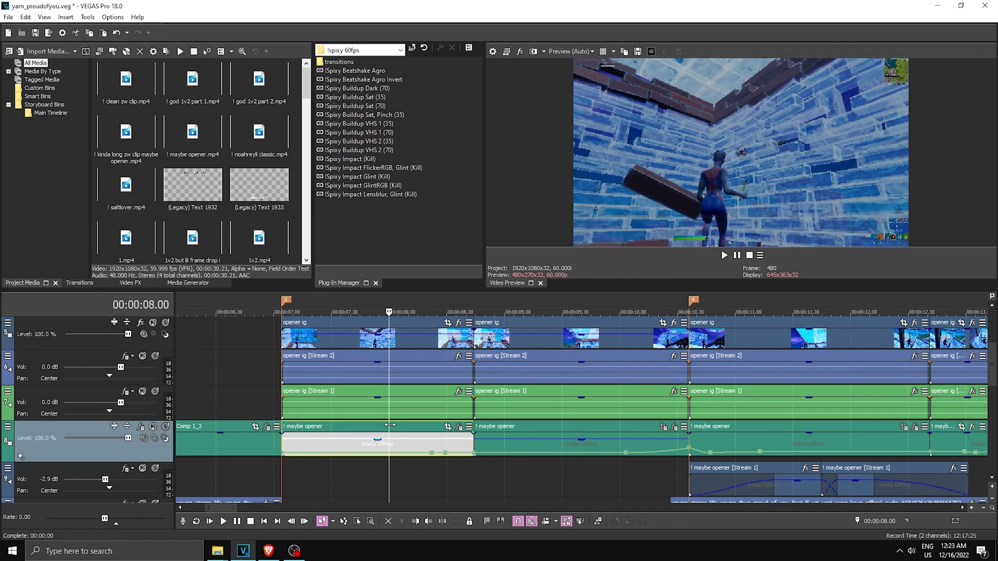
right_click(390, 425)
click(412, 222)
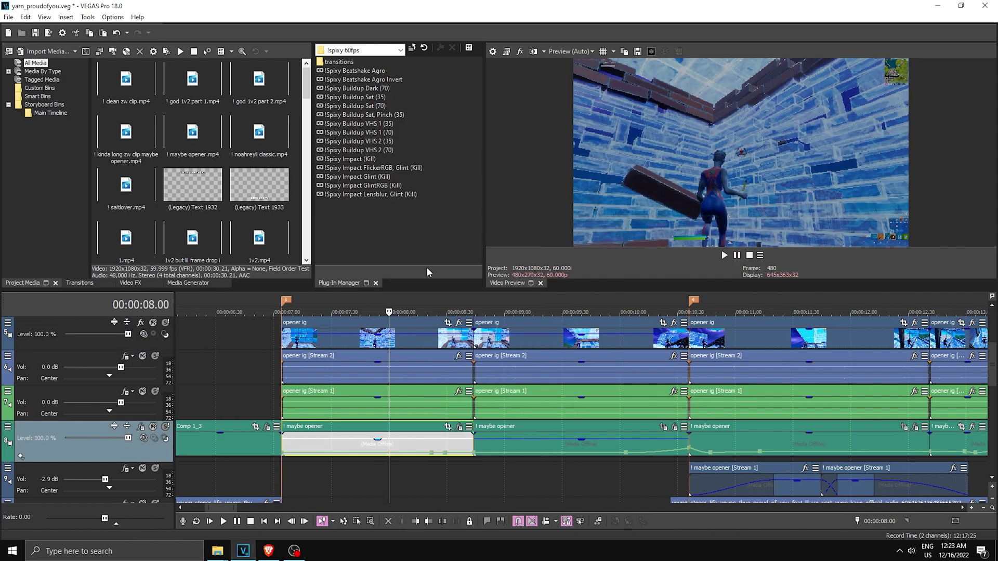
right_click(413, 340)
click(445, 232)
Copy the second maybe opener event and paste its event attributes onto the second opener ig event
click(576, 430)
right_click(575, 428)
click(606, 222)
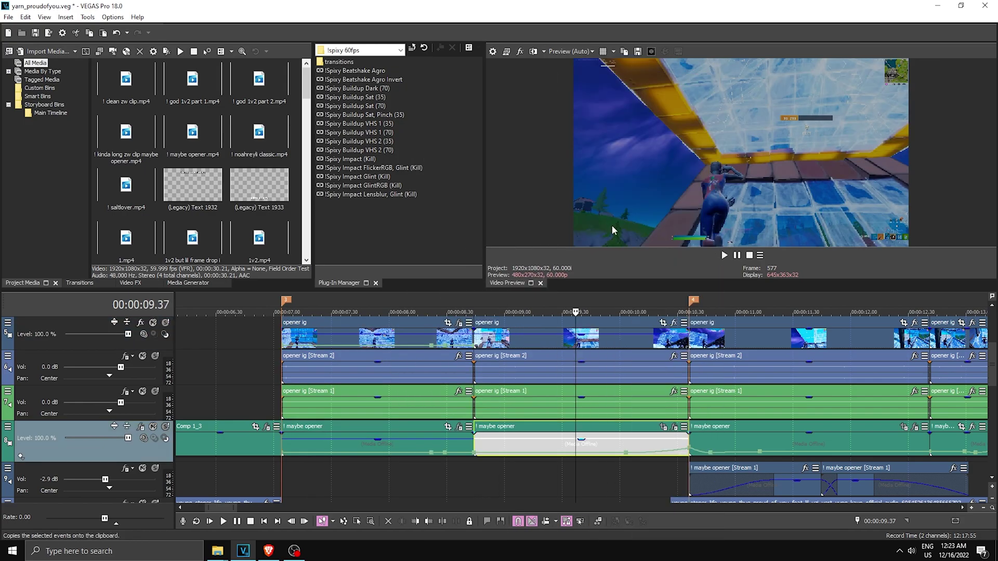
right_click(572, 336)
click(609, 232)
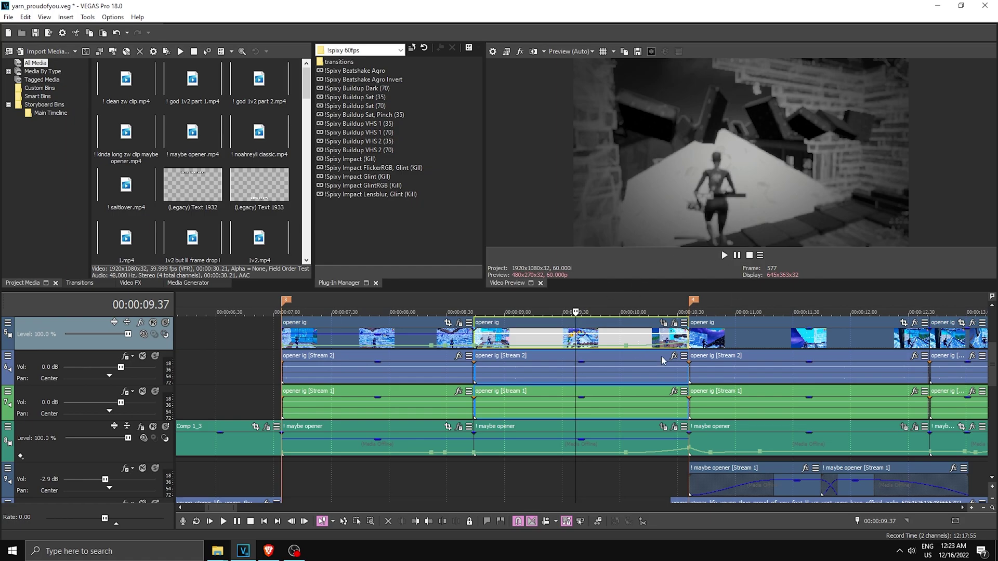
Copy the maybe opener event starting at marker 4 and paste its attributes onto the opener ig event above it
scroll(703, 369, down, 2)
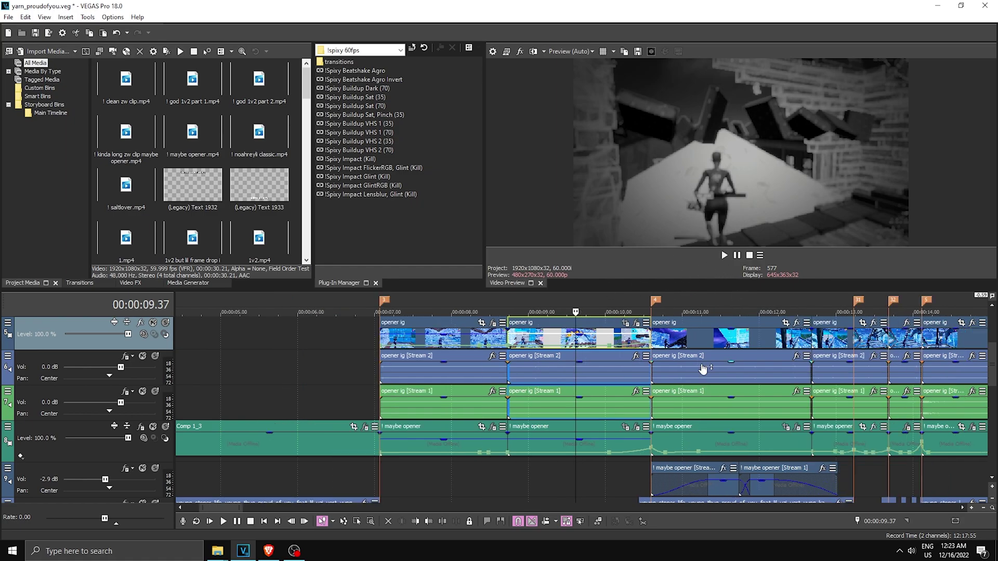
click(750, 346)
scroll(679, 407, up, 2)
right_click(561, 443)
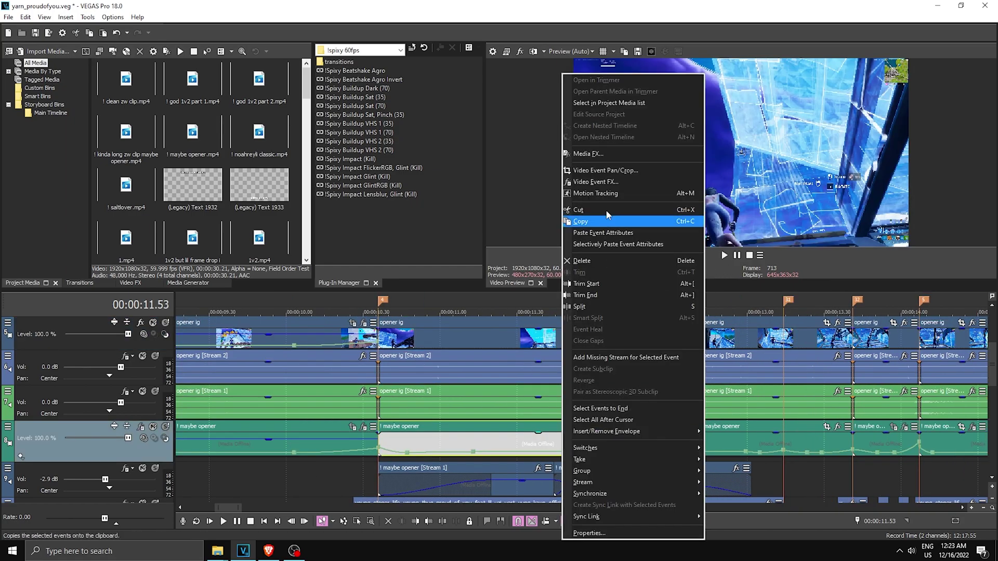
click(597, 223)
right_click(568, 333)
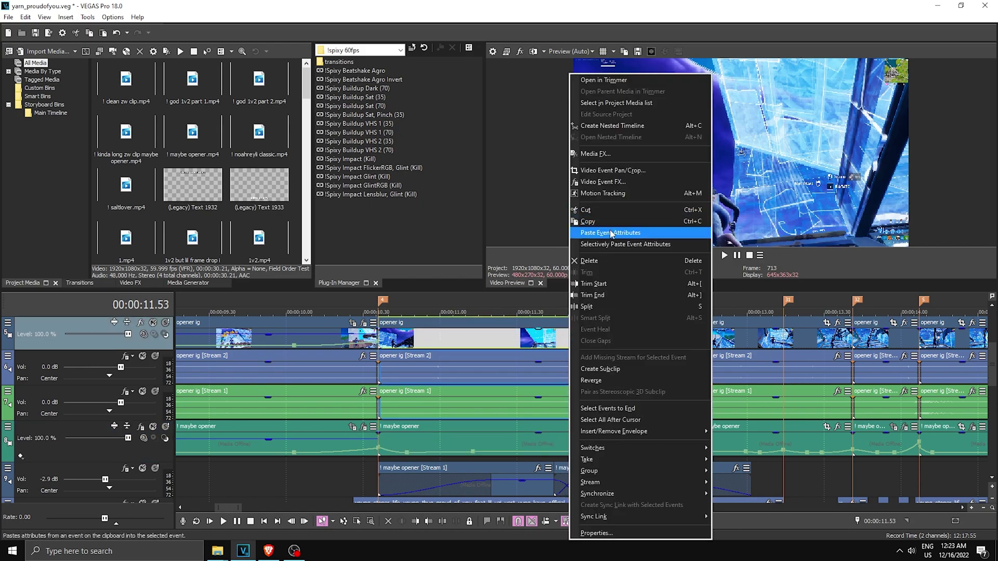
click(587, 232)
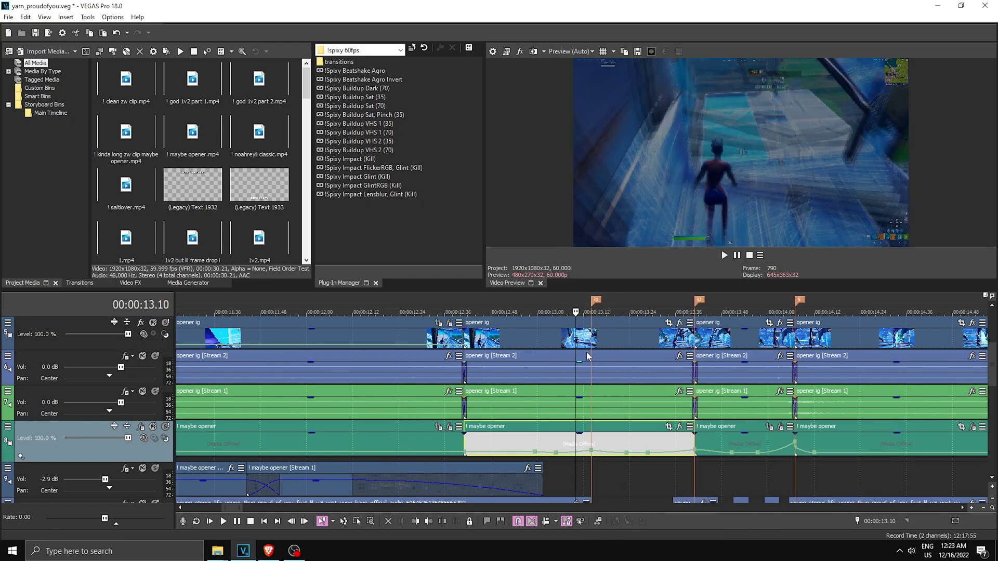
Paste the attributes of the matching maybe opener events onto the opener ig events directly before and after marker 32
right_click(593, 341)
click(627, 235)
right_click(571, 444)
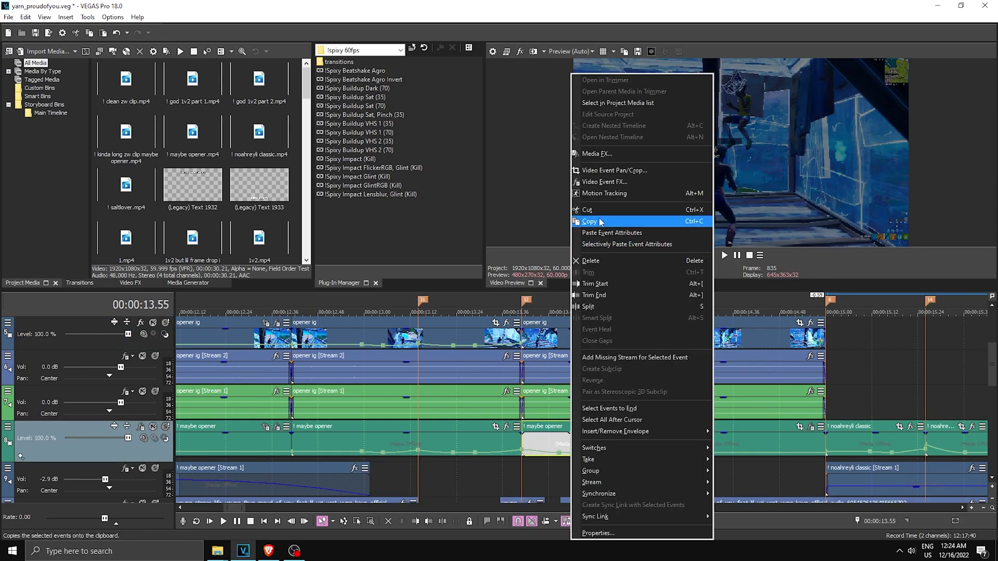
click(601, 222)
right_click(571, 339)
click(611, 234)
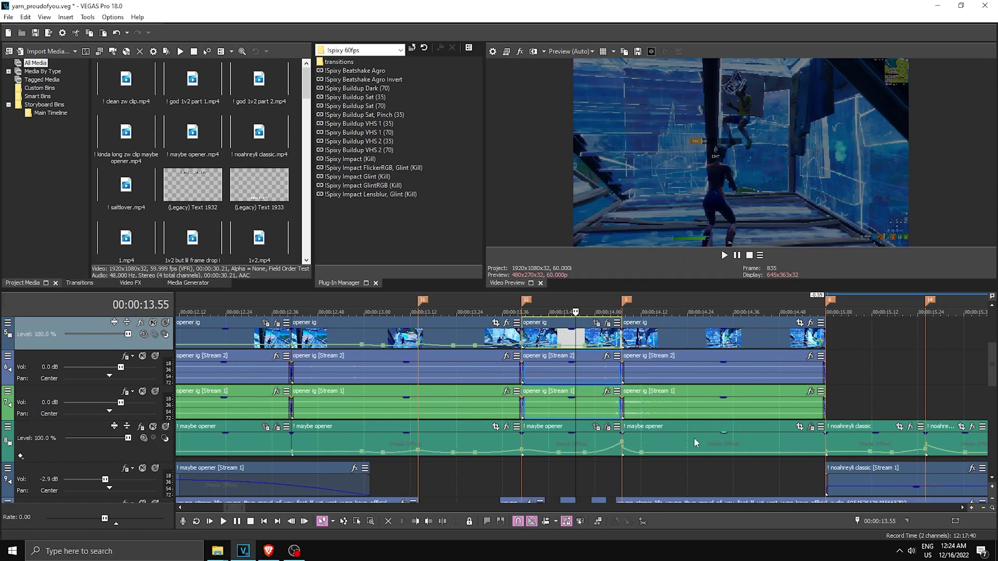
Paste the attributes of the maybe opener event after marker 5 onto the last opener ig event above it
right_click(693, 442)
click(713, 233)
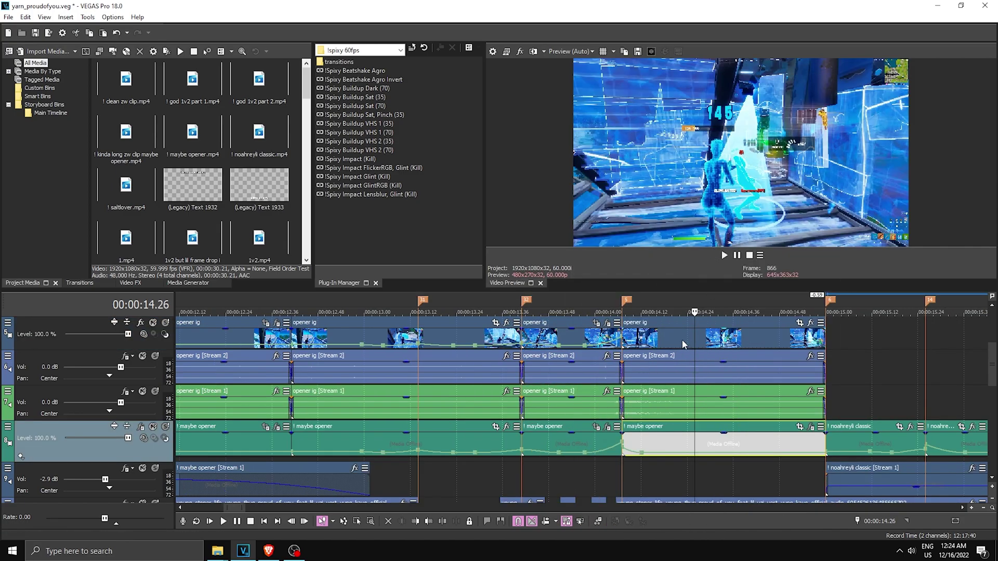
right_click(682, 344)
click(704, 235)
Play back the opener ig section and review its cuts and syncs along the timeline
scroll(622, 353, down, 3)
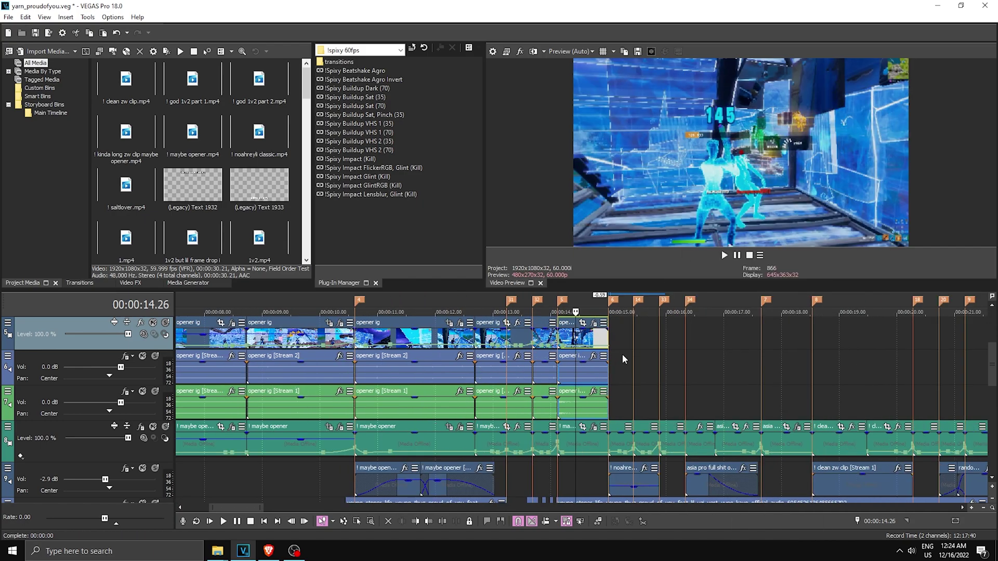
drag(622, 354, 577, 359)
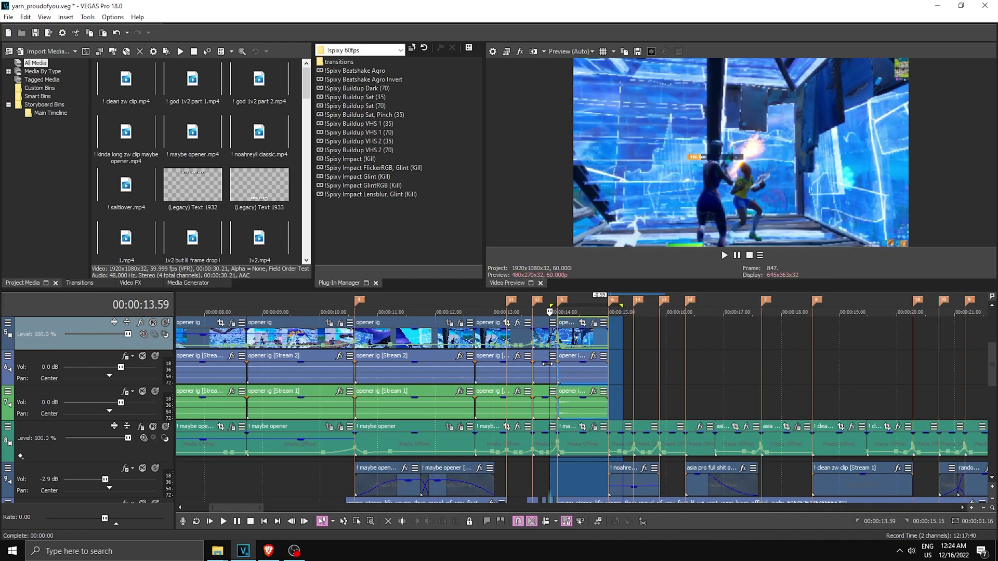
drag(464, 373, 217, 375)
scroll(321, 375, up, 1)
scroll(321, 375, down, 1)
drag(977, 360, 507, 360)
key(space)
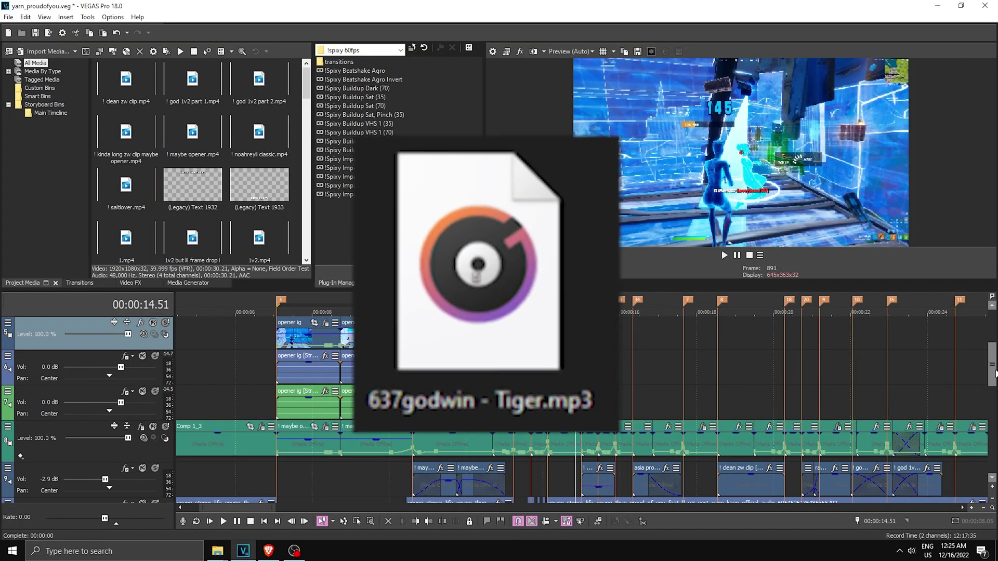
drag(996, 374, 985, 340)
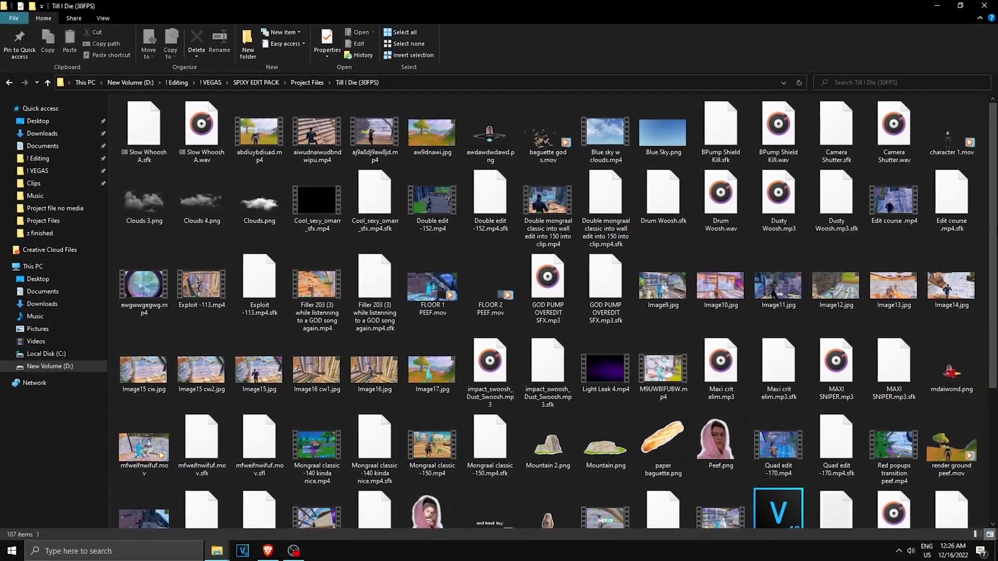
In File Explorer, open Till I Die.veg from the Till I Die (30FPS) folder, ignoring this and all subsequent missing-media errors
drag(993, 222, 972, 242)
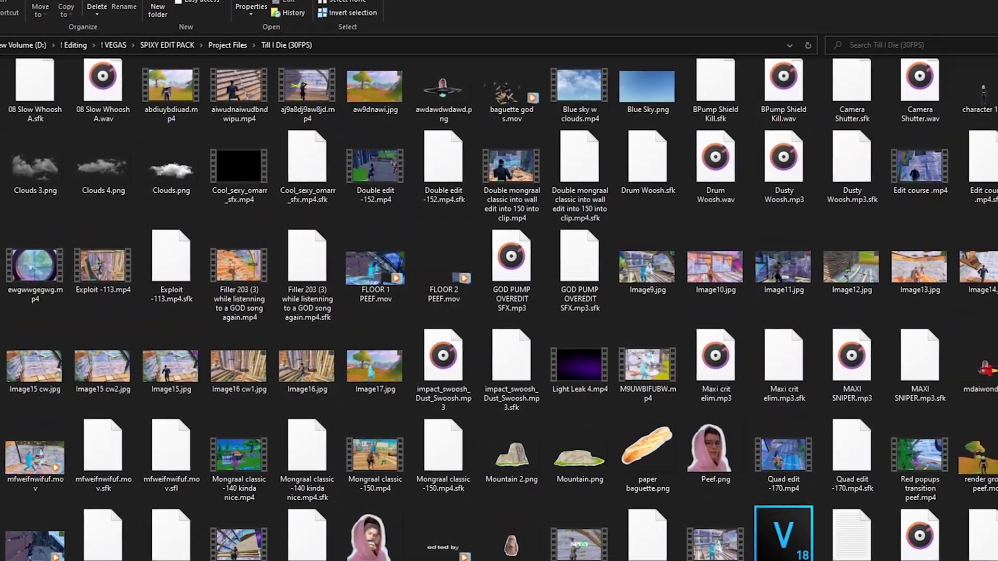
scroll(499, 307, down, 3)
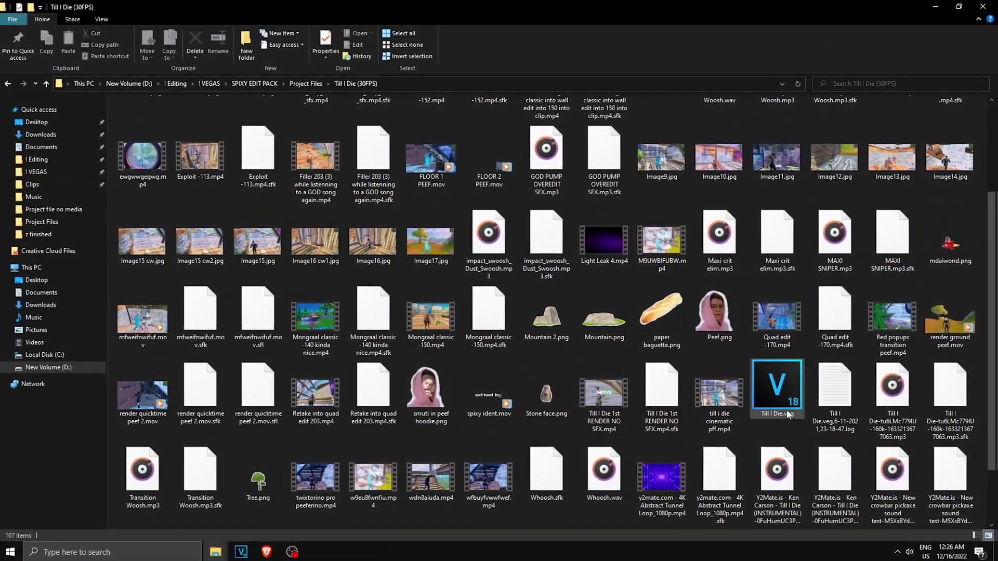
click(775, 402)
double_click(776, 404)
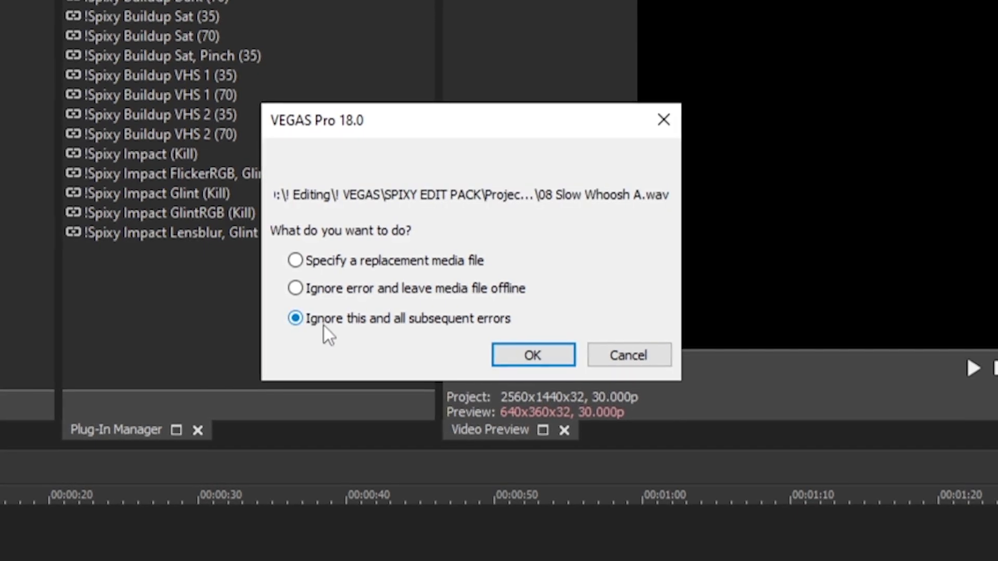
click(532, 355)
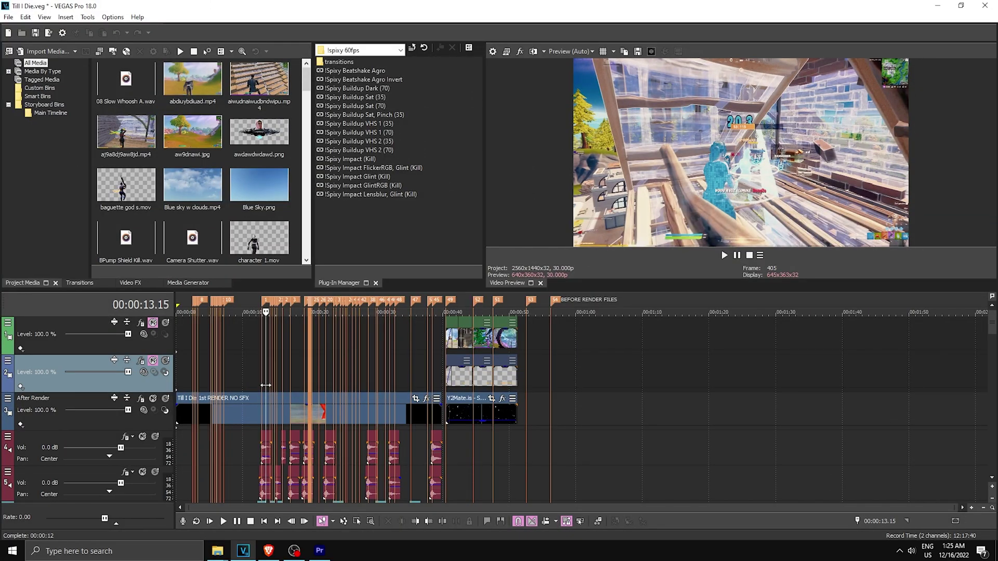
Examine the Till I Die timeline, including the source events placed after the BEFORE RENDER FILES marker
click(329, 376)
click(367, 376)
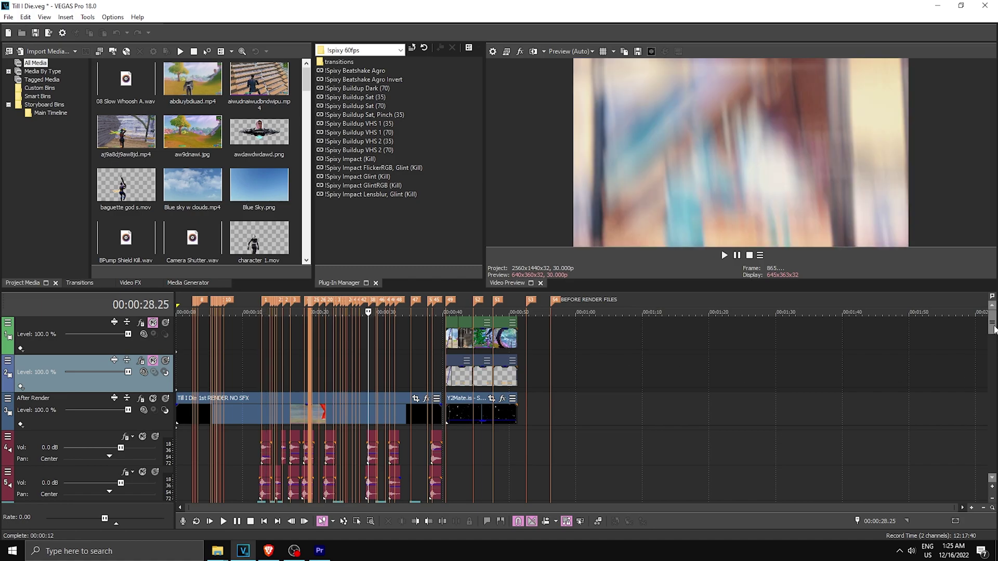
drag(991, 327, 987, 457)
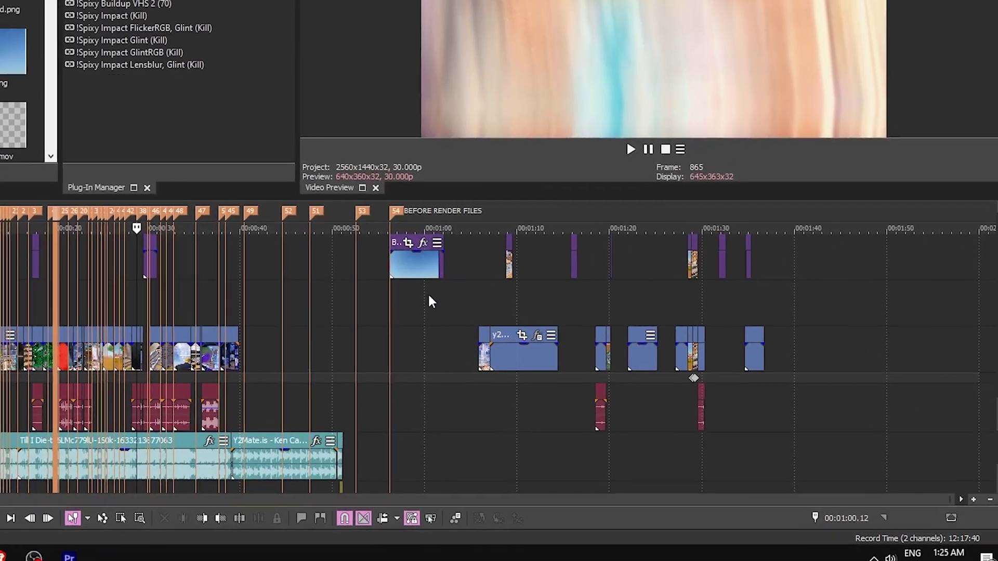
click(578, 359)
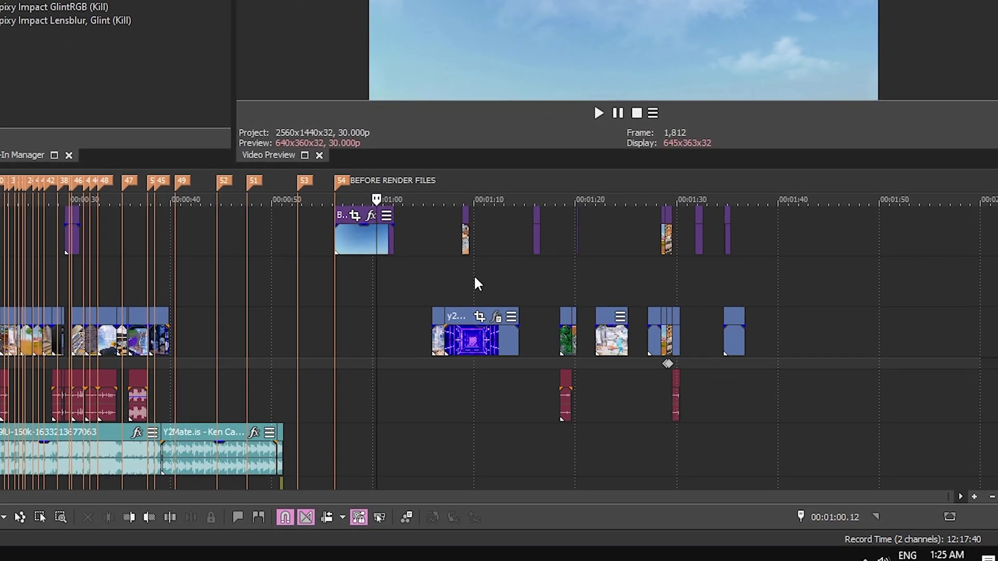
click(468, 278)
scroll(490, 286, up, 3)
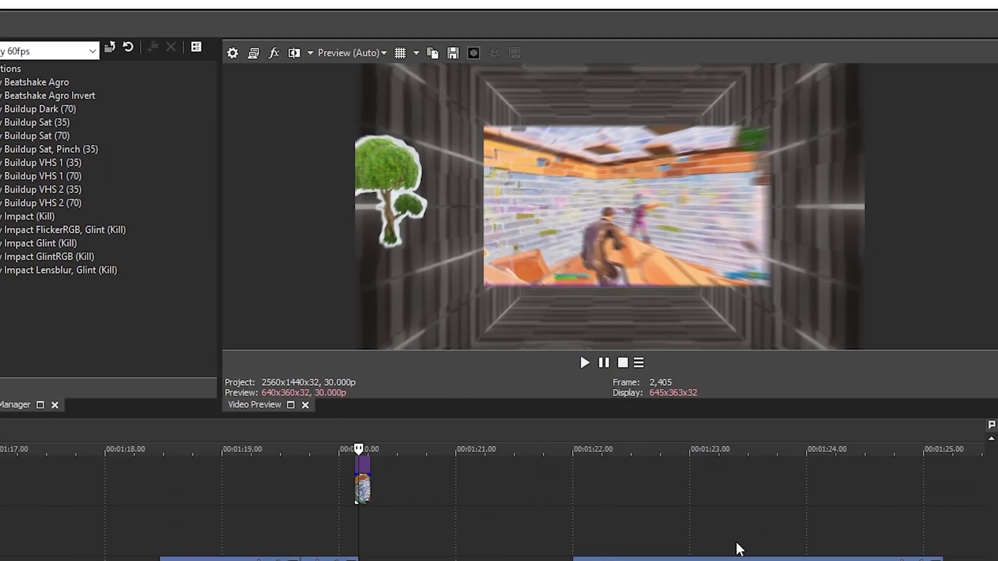
scroll(382, 522, down, 4)
click(382, 523)
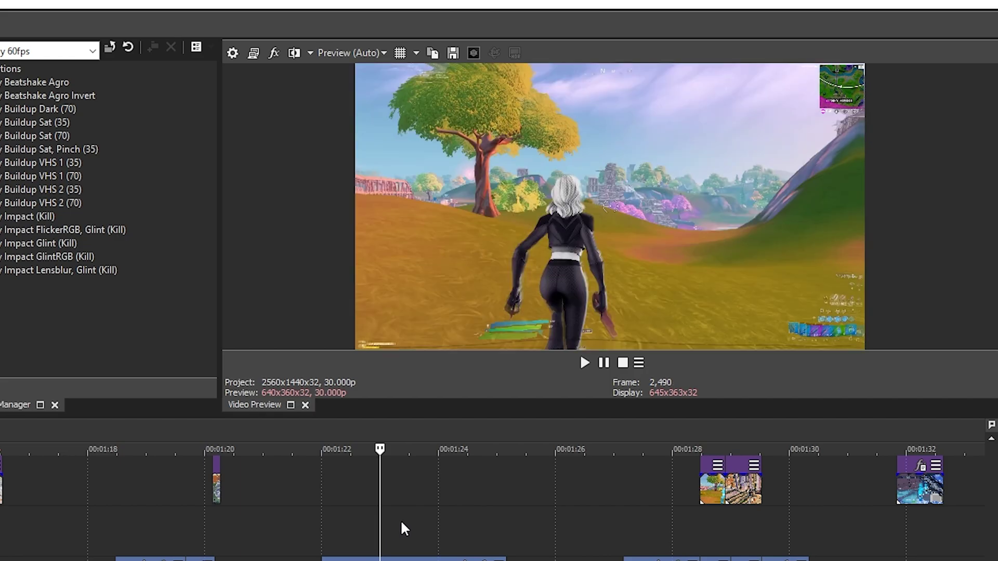
click(400, 520)
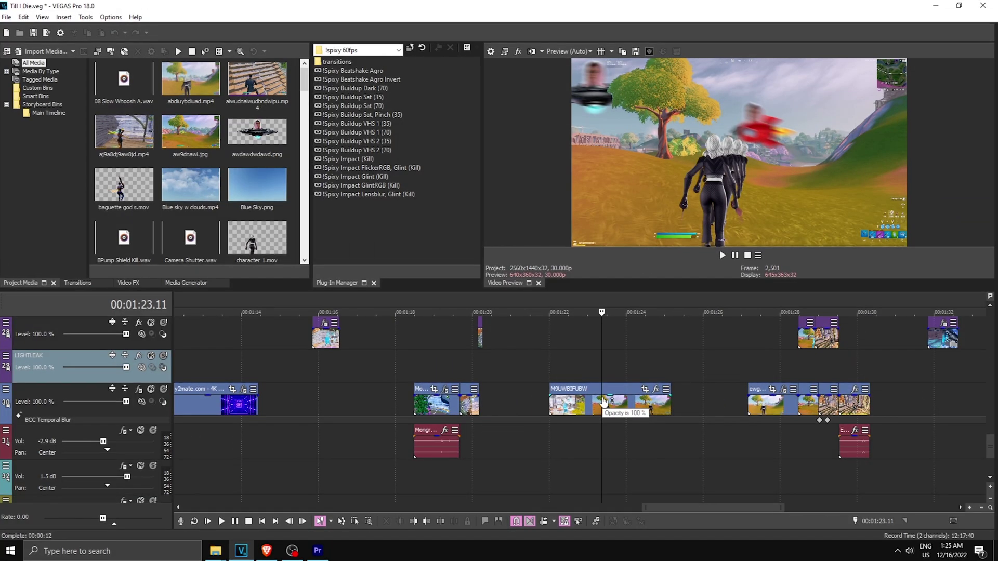